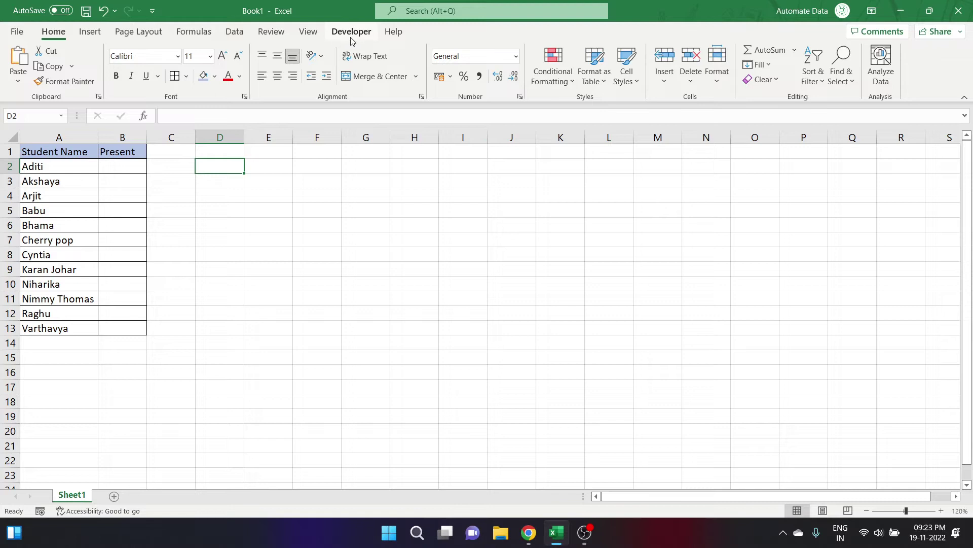
Review the ribbon customization options to check that the Developer tab is enabled, and accept them
{"action": "right_click", "coordinate": [386, 95]}
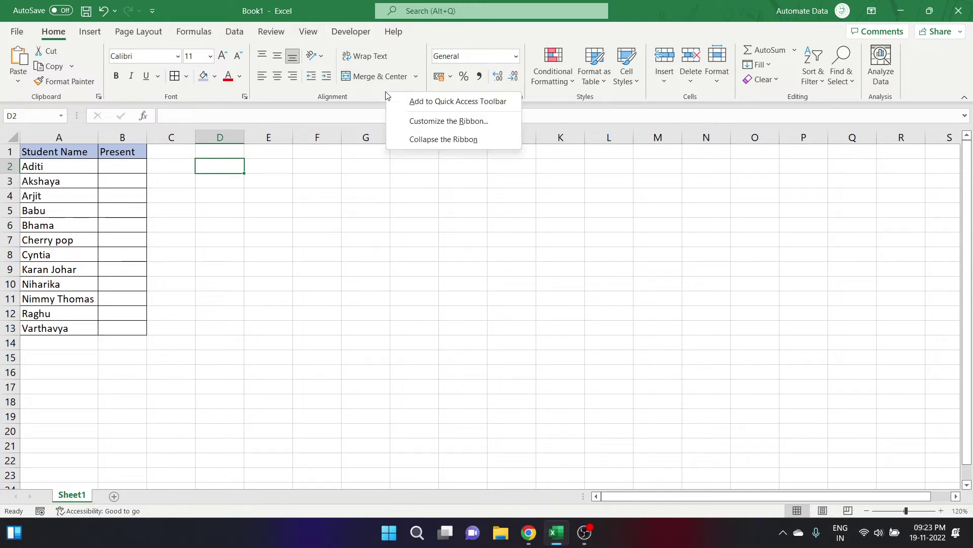
{"action": "left_click", "coordinate": [435, 122]}
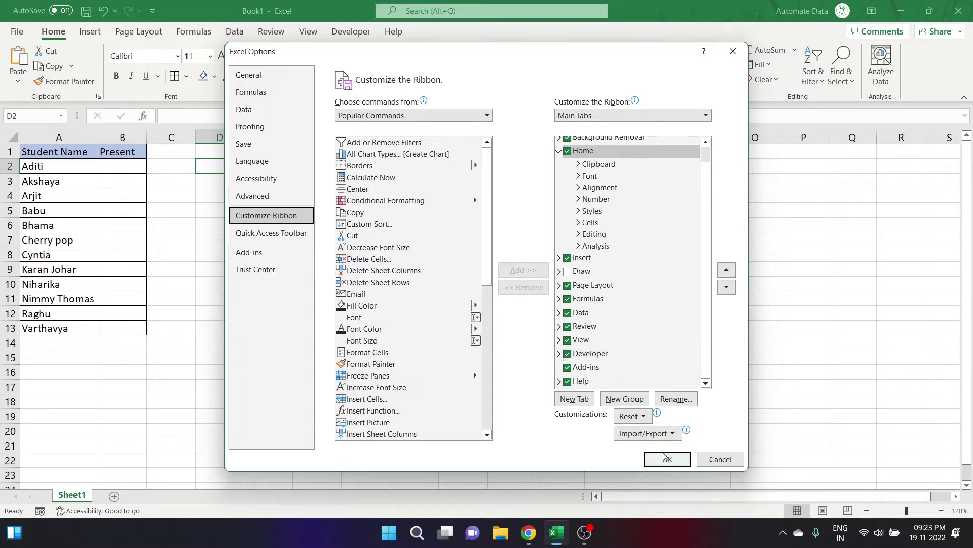
{"action": "left_click", "coordinate": [666, 459]}
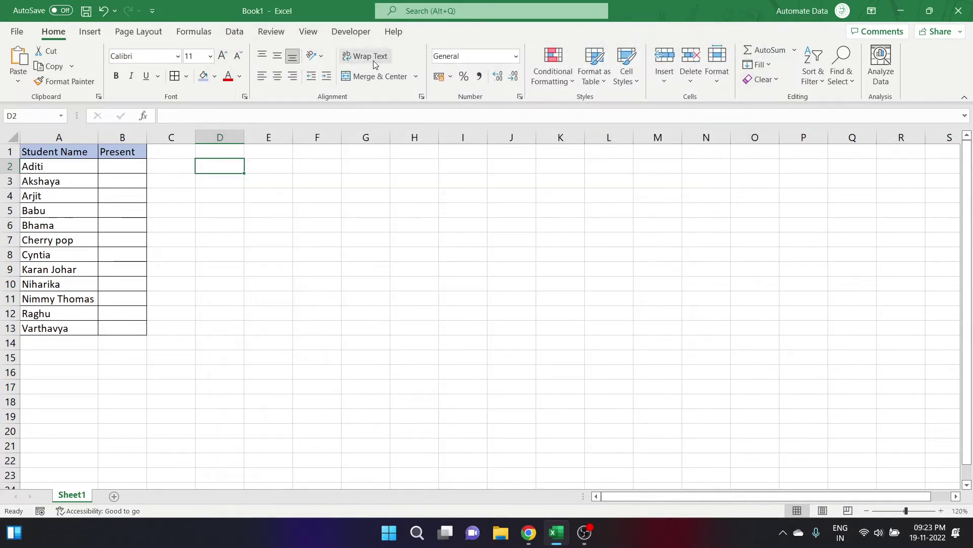
Insert a form-control check box and position it in cell B2 beside the first student
{"action": "left_click", "coordinate": [344, 33]}
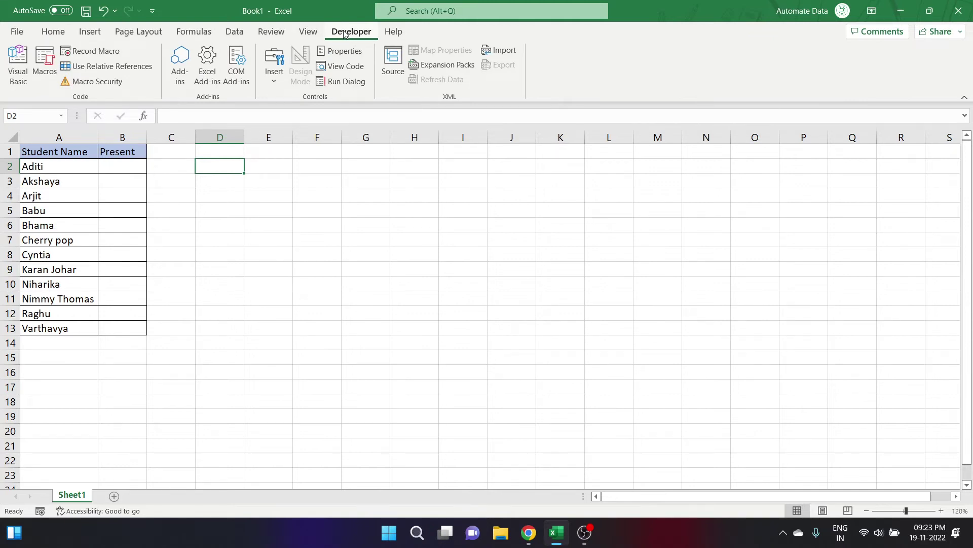
{"action": "left_click", "coordinate": [275, 82]}
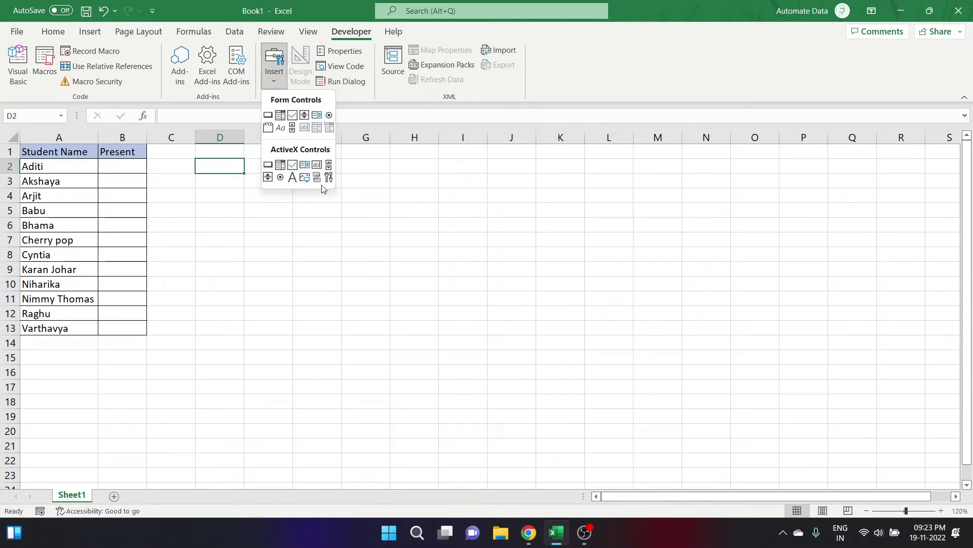
{"action": "left_click", "coordinate": [294, 117]}
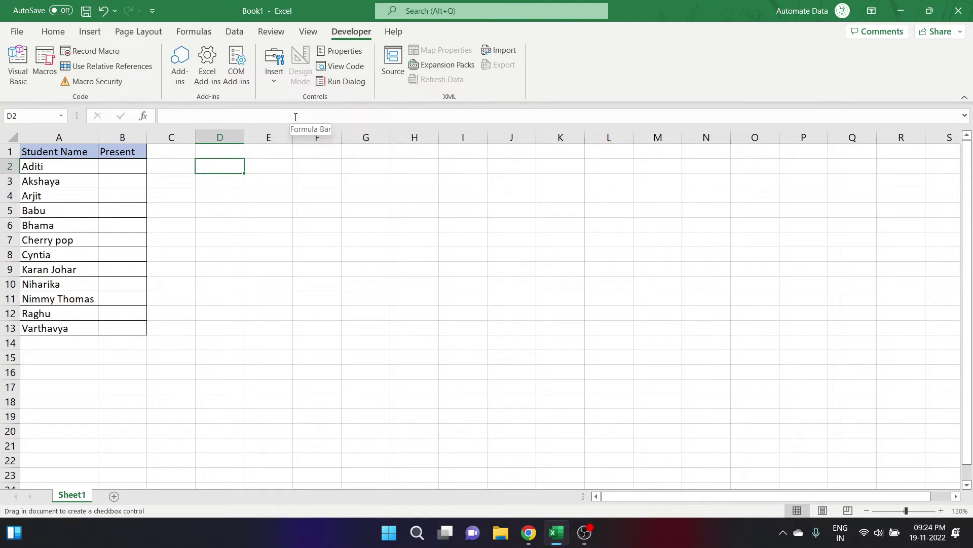
{"action": "left_click", "coordinate": [117, 166]}
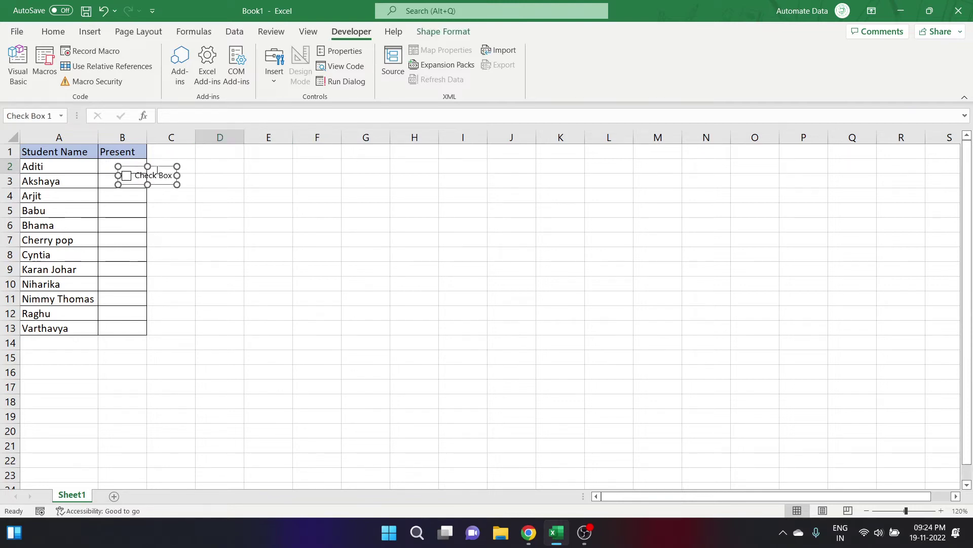
{"action": "left_click_drag", "start_coordinate": [156, 168], "coordinate": [136, 160]}
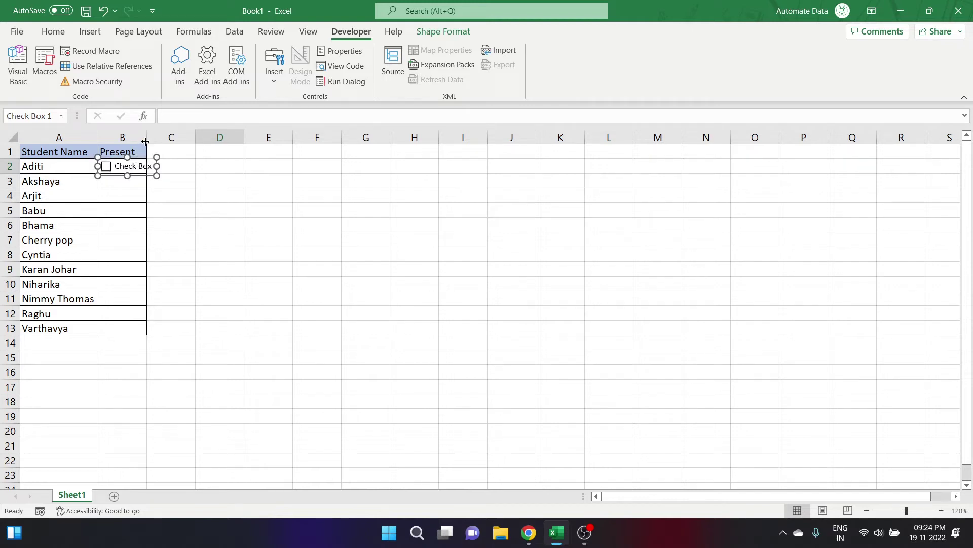
Widen the Present column so the check box and its caption fit inside, and deselect the check box
{"action": "left_click_drag", "start_coordinate": [147, 140], "coordinate": [169, 140]}
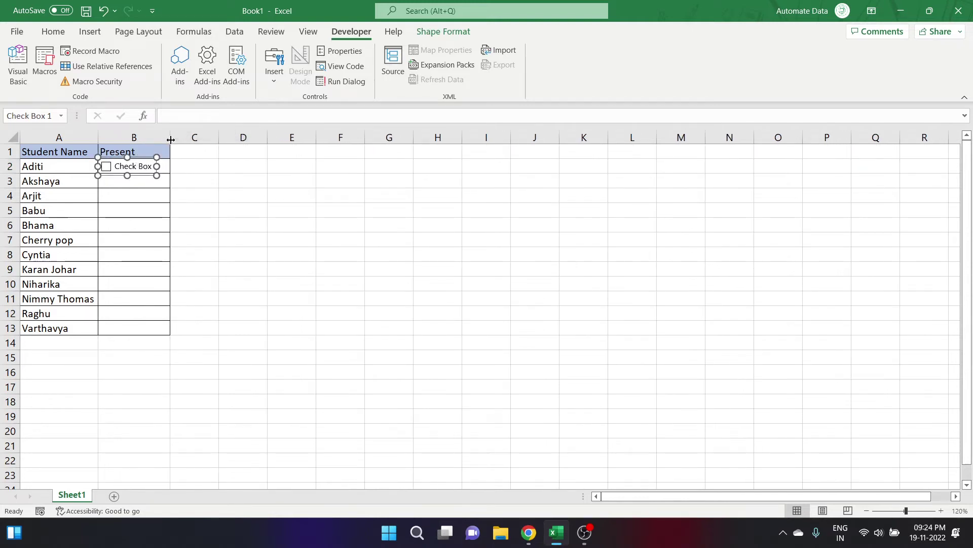
{"action": "key", "text": "Escape"}
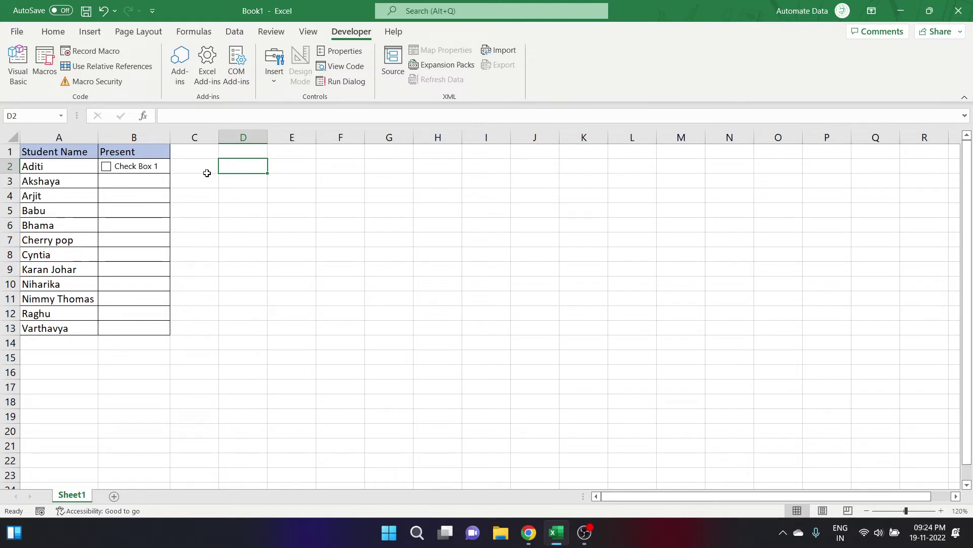
{"action": "left_click_drag", "start_coordinate": [206, 173], "coordinate": [187, 178]}
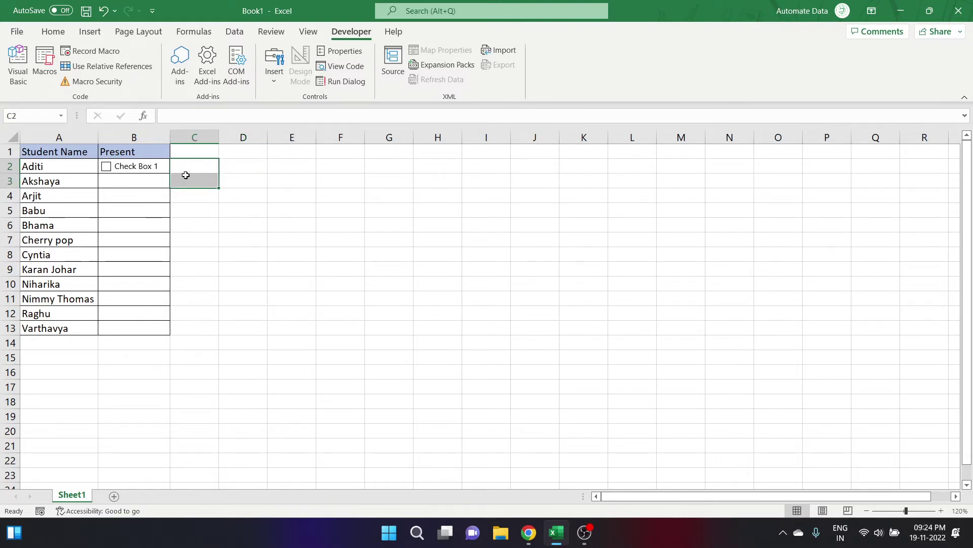
Tick the check box and link it to cell $B$2 in its control formatting
{"action": "left_click", "coordinate": [135, 168]}
{"action": "right_click", "coordinate": [135, 167]}
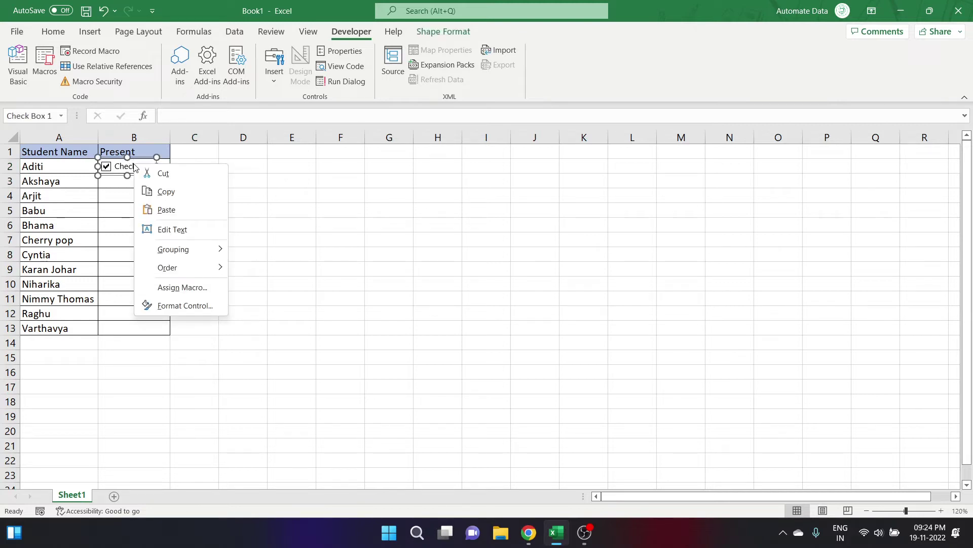
{"action": "left_click", "coordinate": [197, 309]}
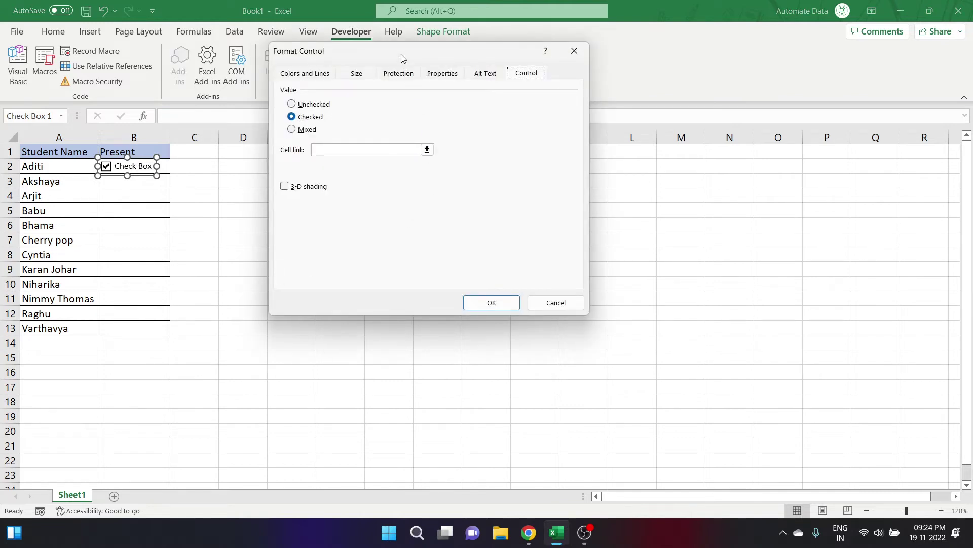
{"action": "left_click_drag", "start_coordinate": [400, 53], "coordinate": [480, 117]}
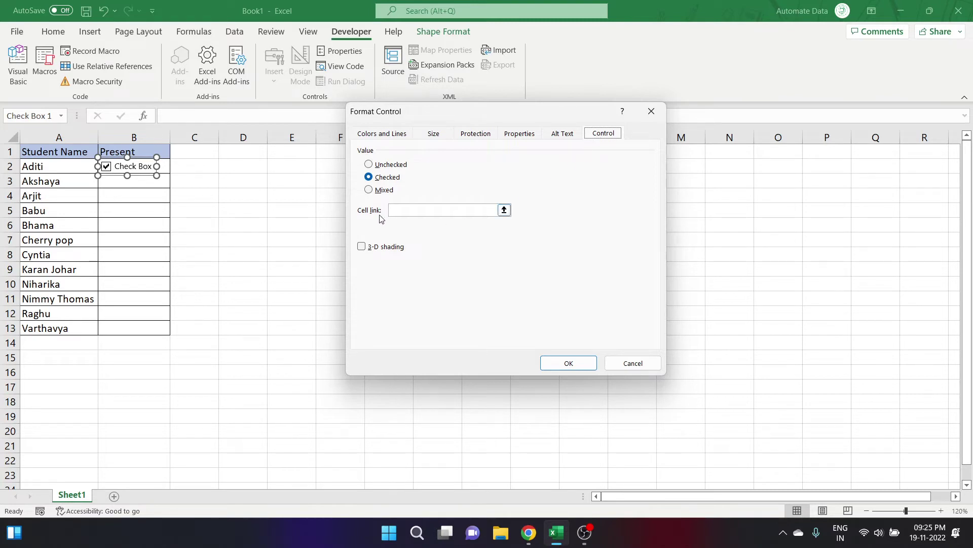
{"action": "left_click", "coordinate": [443, 209]}
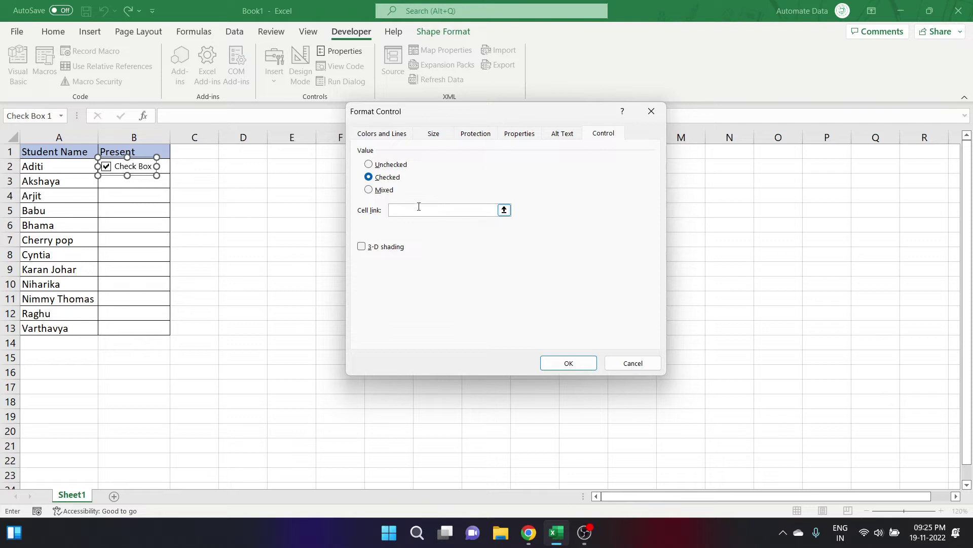
{"action": "left_click", "coordinate": [505, 210]}
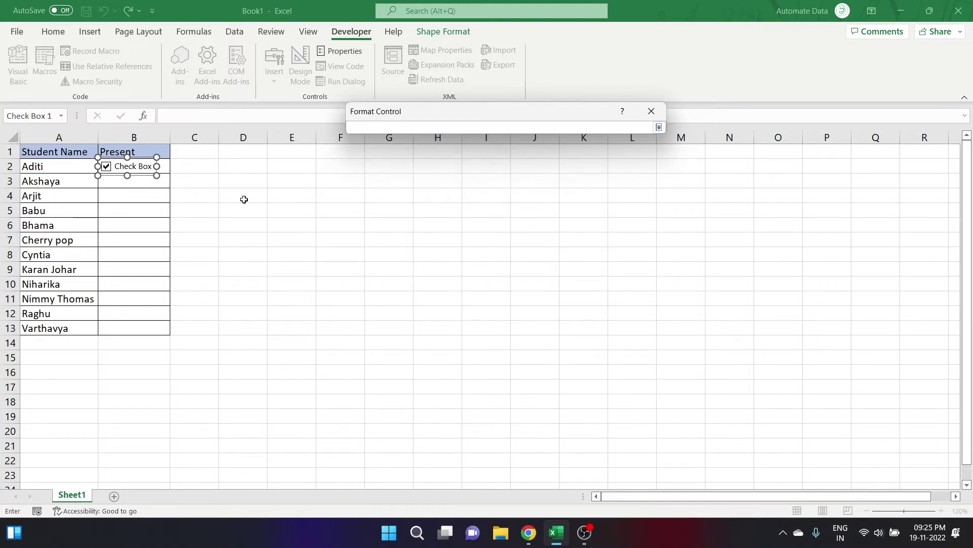
{"action": "left_click", "coordinate": [164, 167]}
{"action": "left_click", "coordinate": [659, 128]}
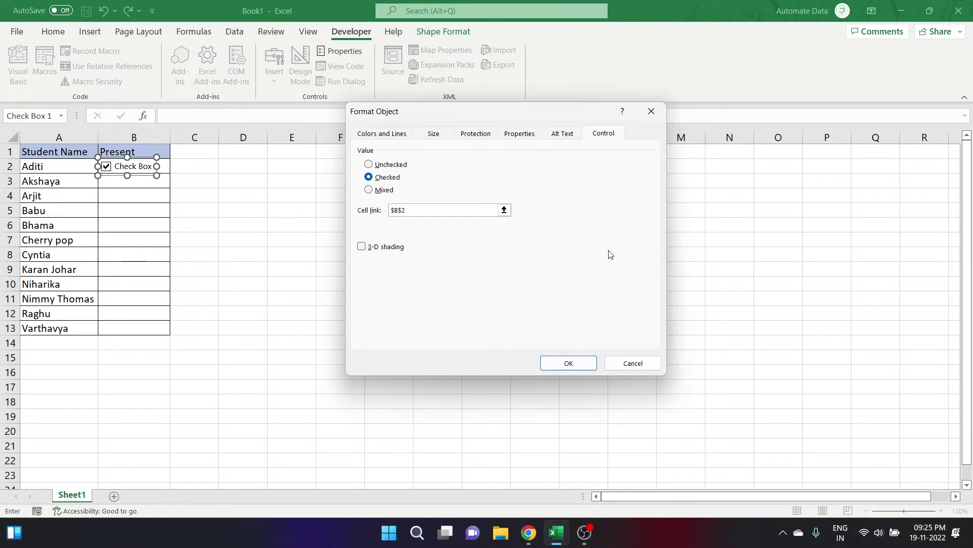
{"action": "left_click", "coordinate": [569, 363]}
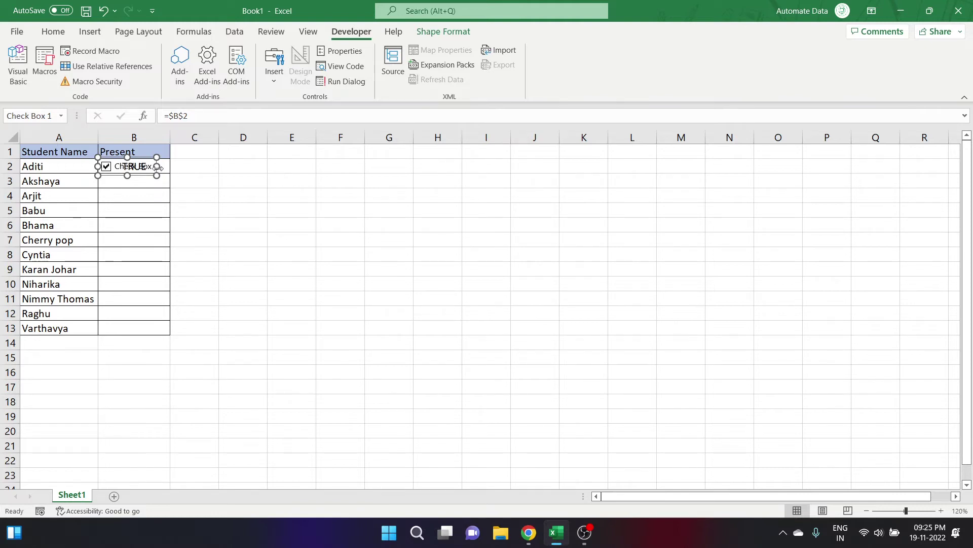
Move the check box out of the table to columns F and G near row 2, and toggle it to test its link to B2
{"action": "left_click_drag", "start_coordinate": [152, 158], "coordinate": [399, 167]}
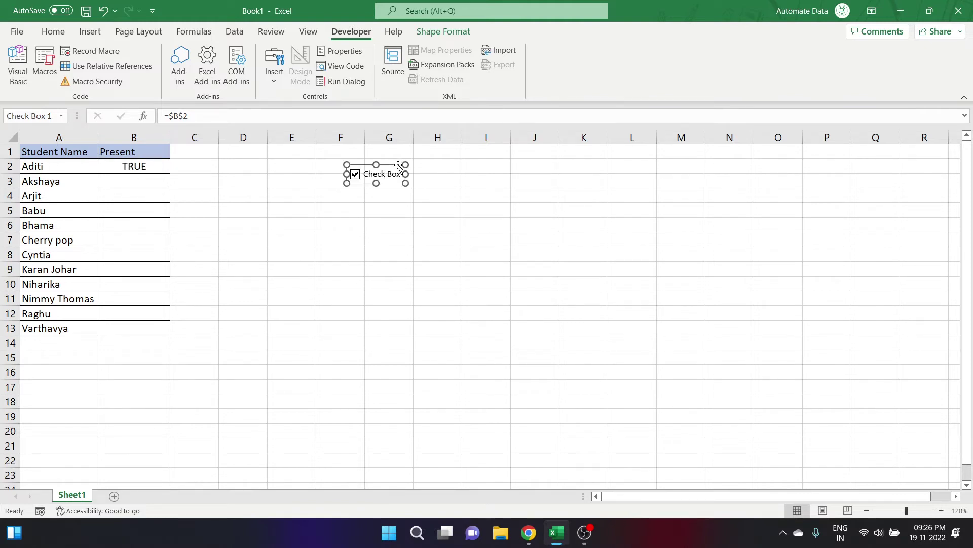
{"action": "key", "text": "Escape"}
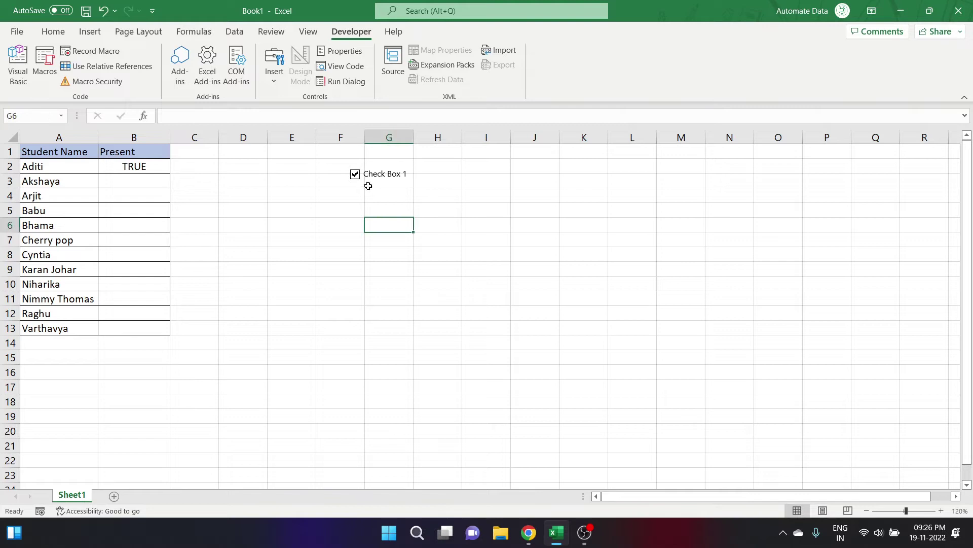
{"action": "left_click", "coordinate": [356, 178]}
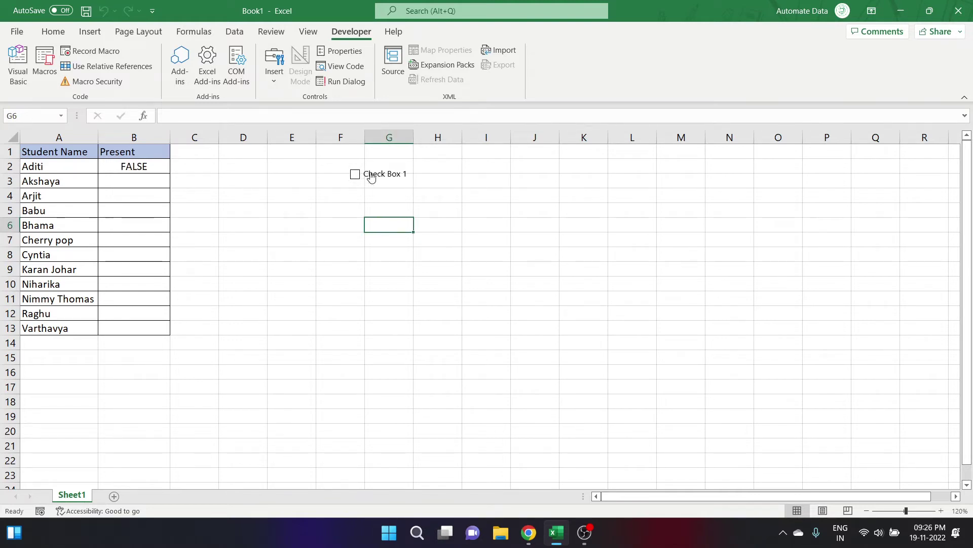
{"action": "left_click", "coordinate": [355, 175]}
{"action": "left_click", "coordinate": [393, 179]}
{"action": "right_click", "coordinate": [393, 178]}
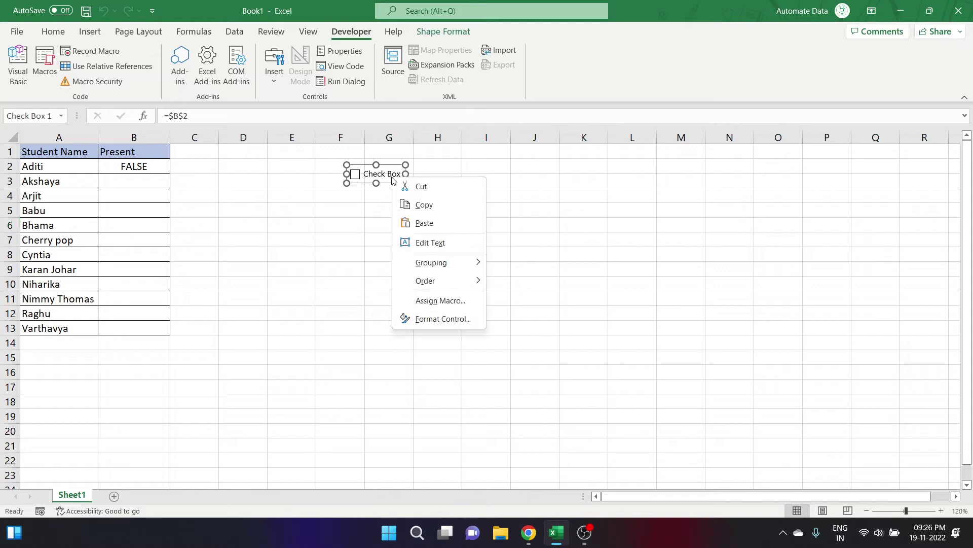
{"action": "left_click", "coordinate": [384, 172]}
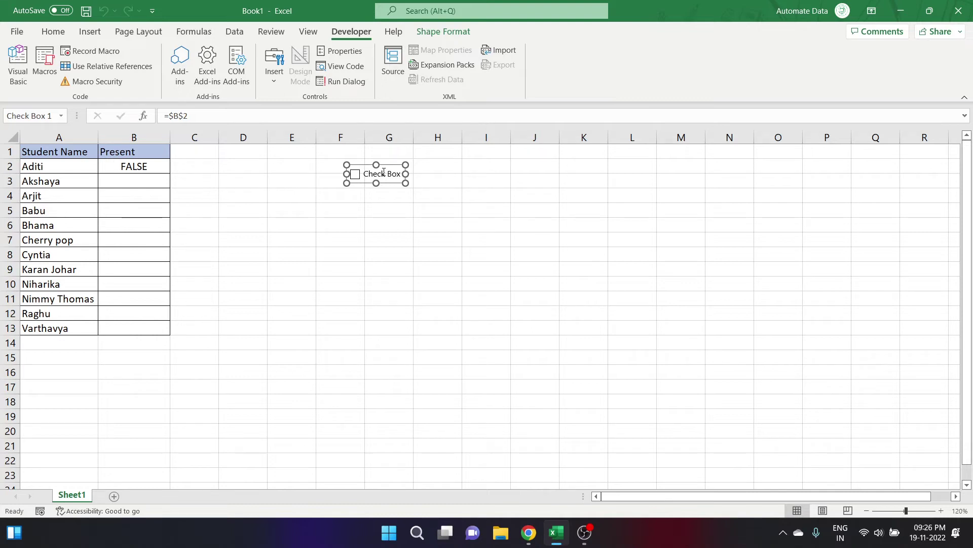
Show the Selection Pane and tick the check box in columns F and G
{"action": "left_click", "coordinate": [55, 33]}
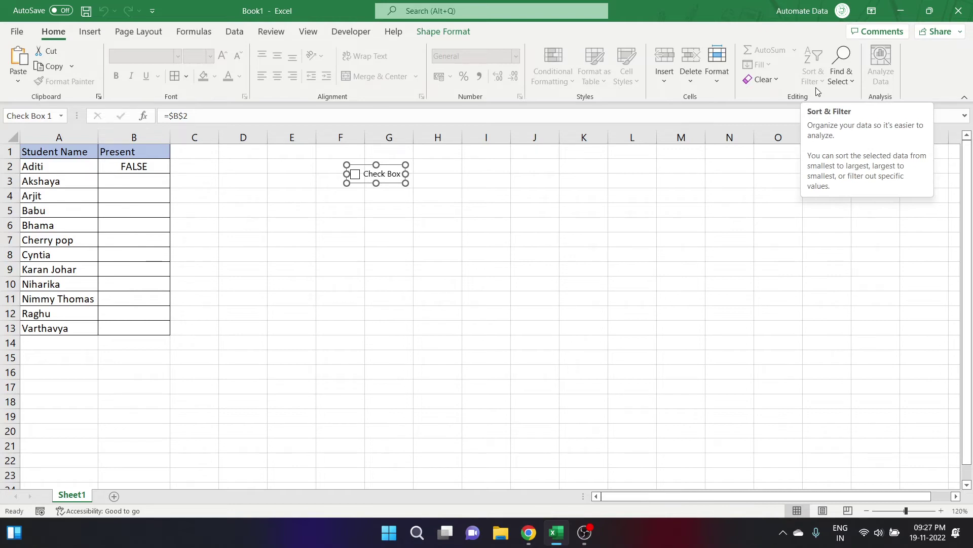
{"action": "left_click", "coordinate": [848, 83]}
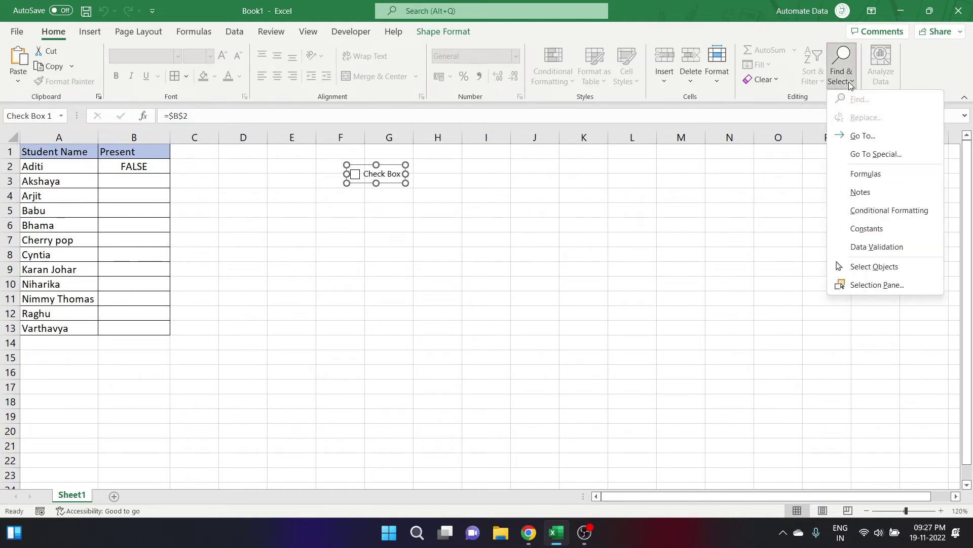
{"action": "left_click", "coordinate": [903, 285]}
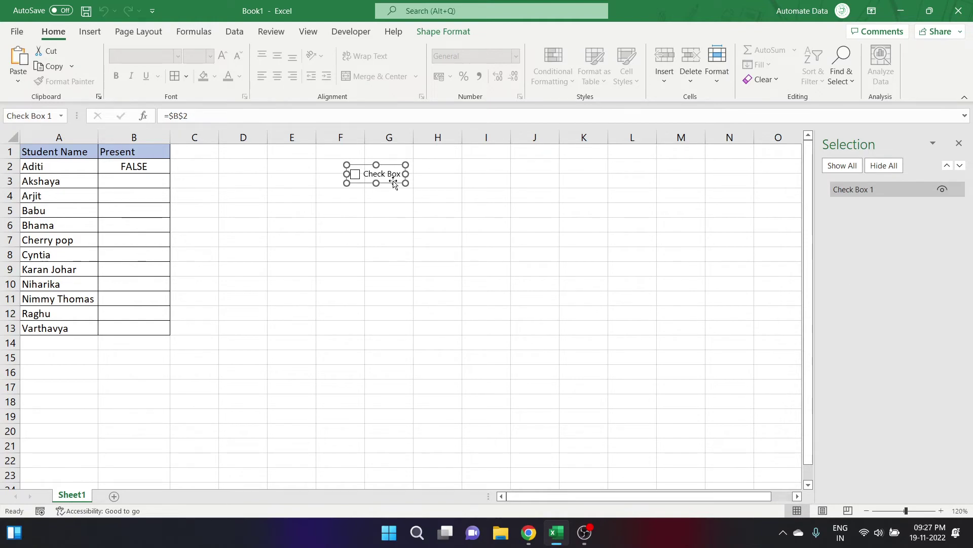
{"action": "left_click", "coordinate": [392, 237]}
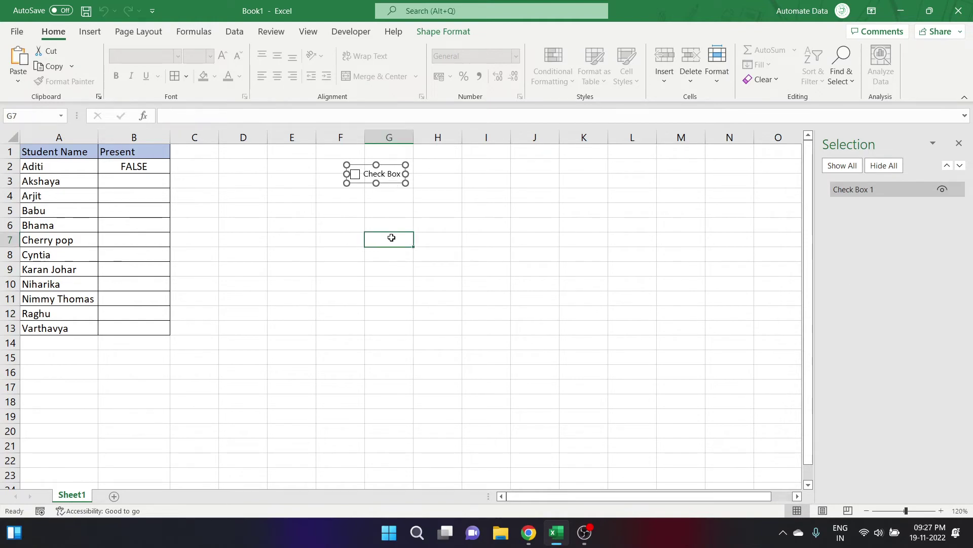
{"action": "left_click", "coordinate": [380, 175]}
{"action": "right_click", "coordinate": [380, 176]}
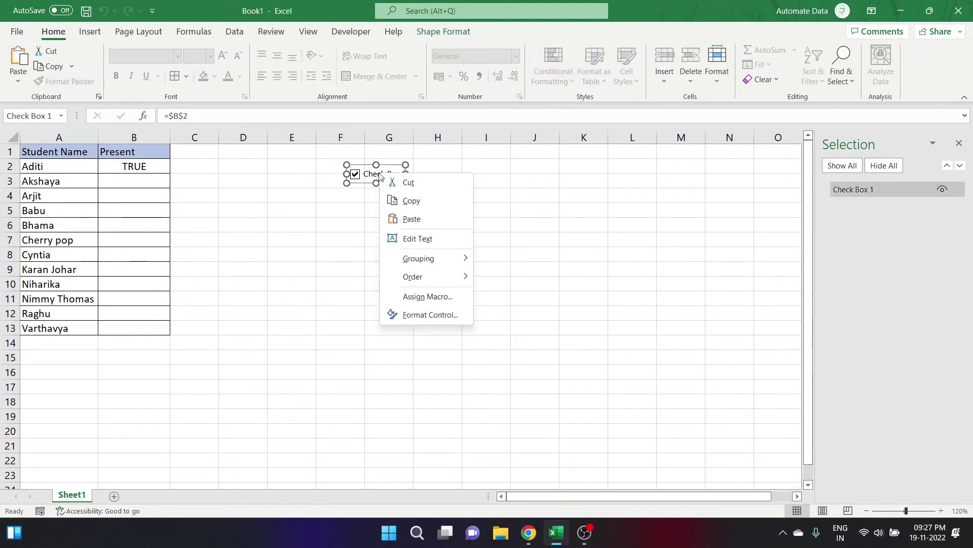
Delete Check Box 1 using its entry in the Selection Pane, and close the pane
{"action": "left_click", "coordinate": [883, 191]}
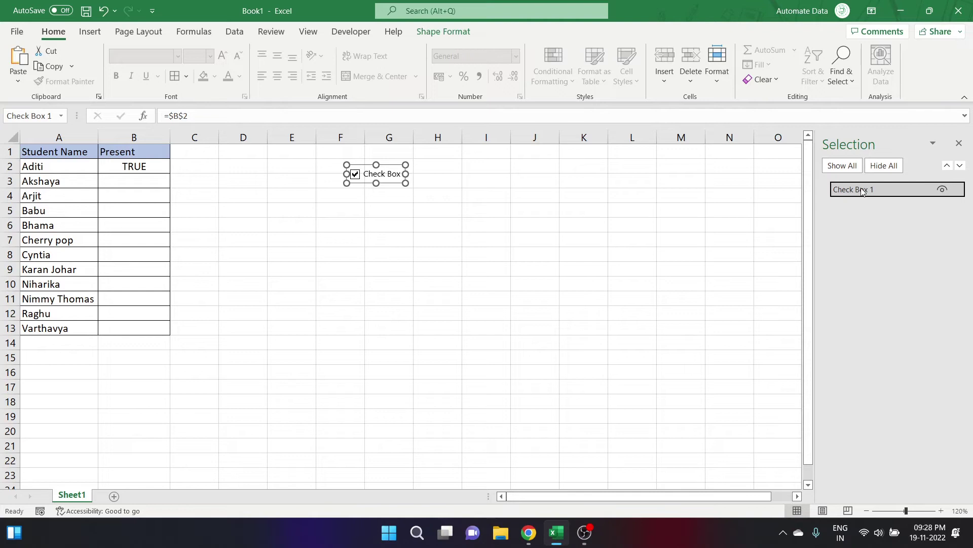
{"action": "key", "text": "Delete"}
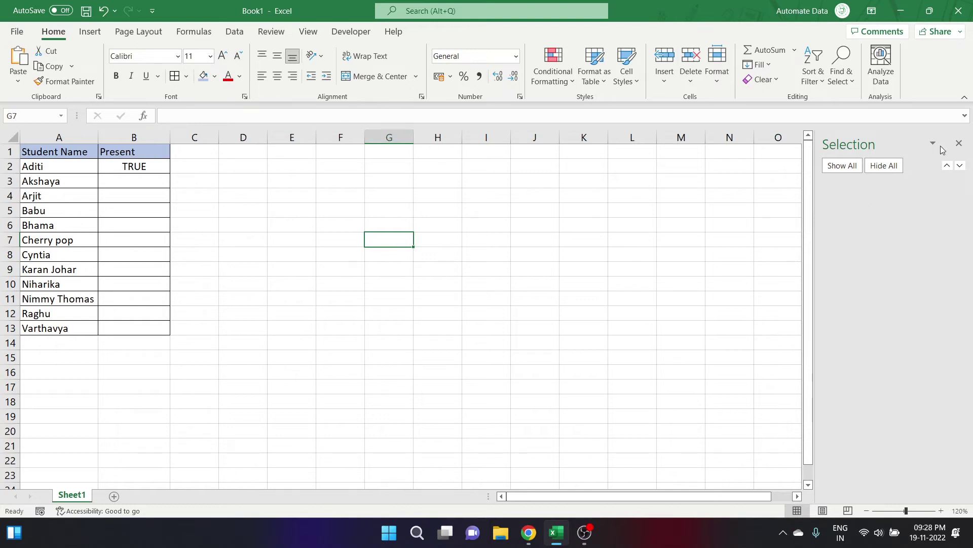
{"action": "left_click", "coordinate": [963, 147]}
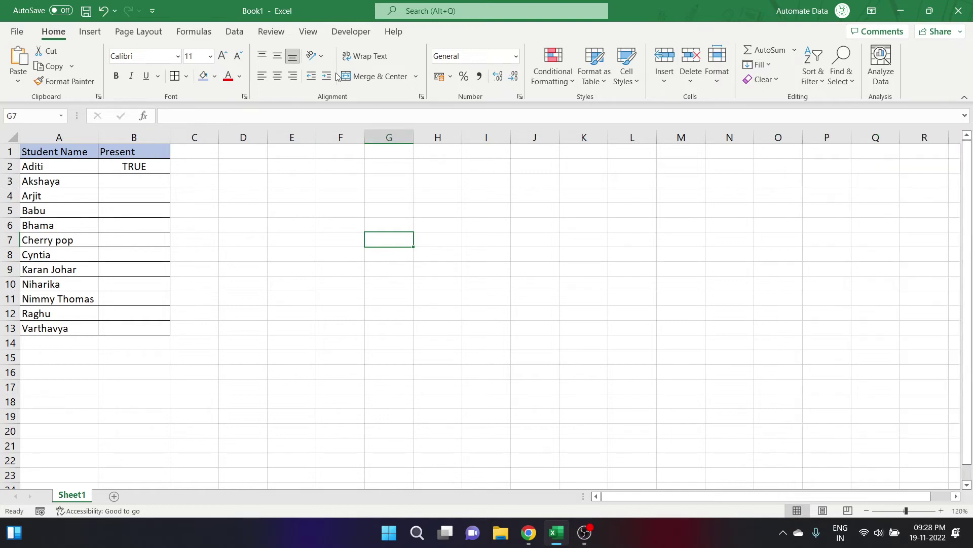
Insert a new form-control check box over columns F and G near row 2, and deselect it
{"action": "left_click", "coordinate": [344, 31]}
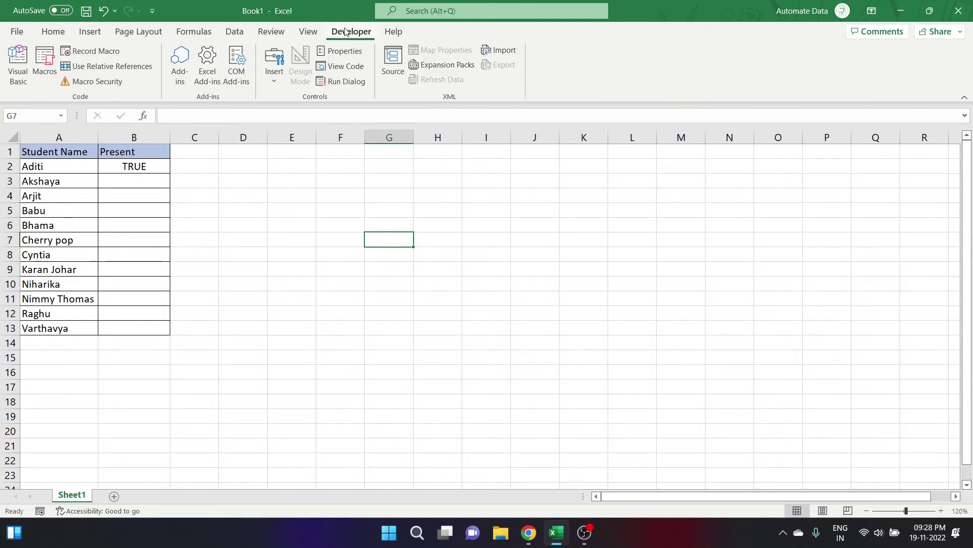
{"action": "left_click", "coordinate": [273, 83]}
{"action": "left_click", "coordinate": [293, 114]}
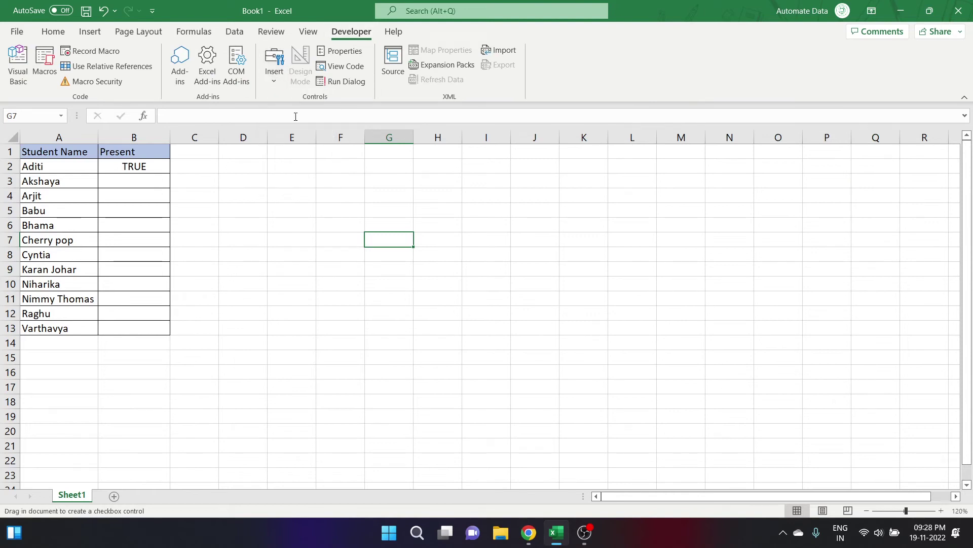
{"action": "left_click", "coordinate": [327, 166]}
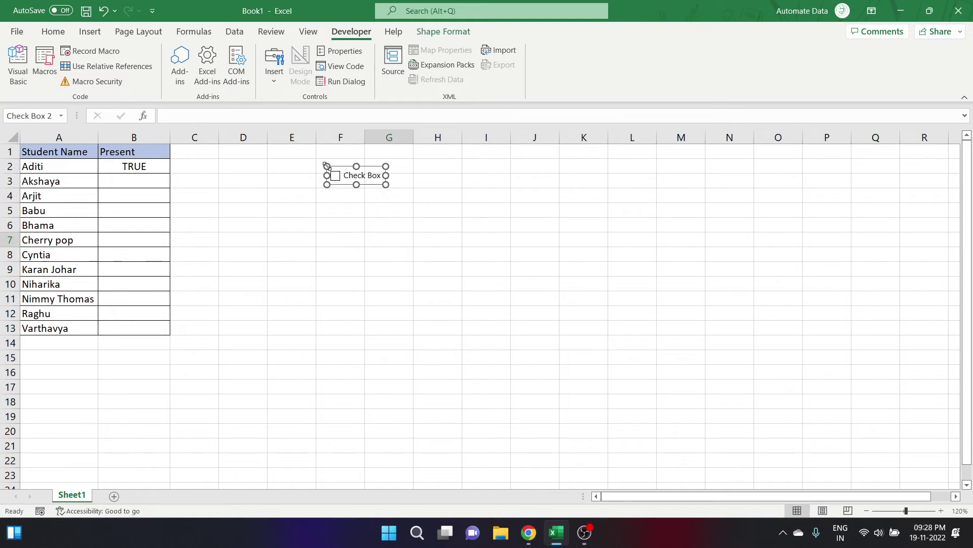
{"action": "left_click", "coordinate": [362, 221]}
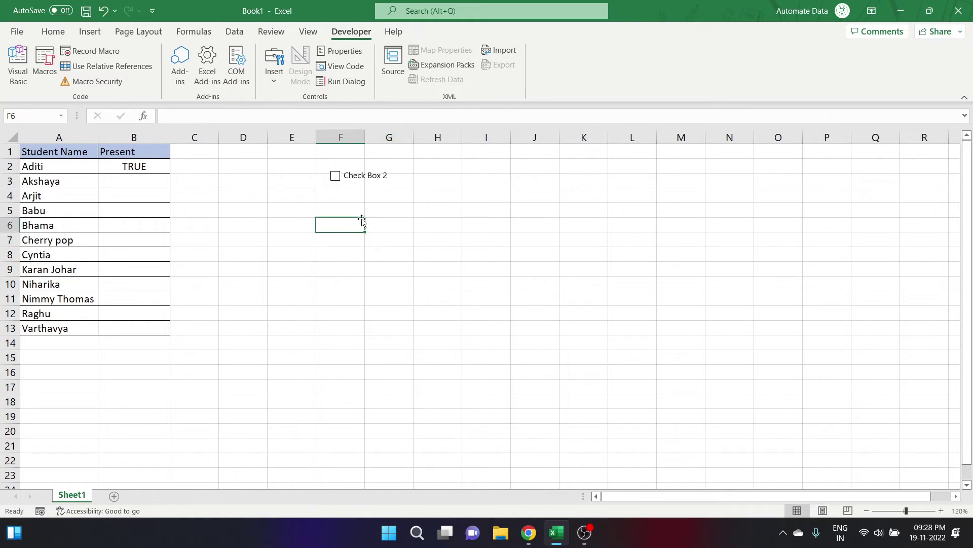
Tick the check box in columns F and G, and review its object positioning and print properties in Format Control
{"action": "left_click", "coordinate": [350, 176]}
{"action": "right_click", "coordinate": [351, 177]}
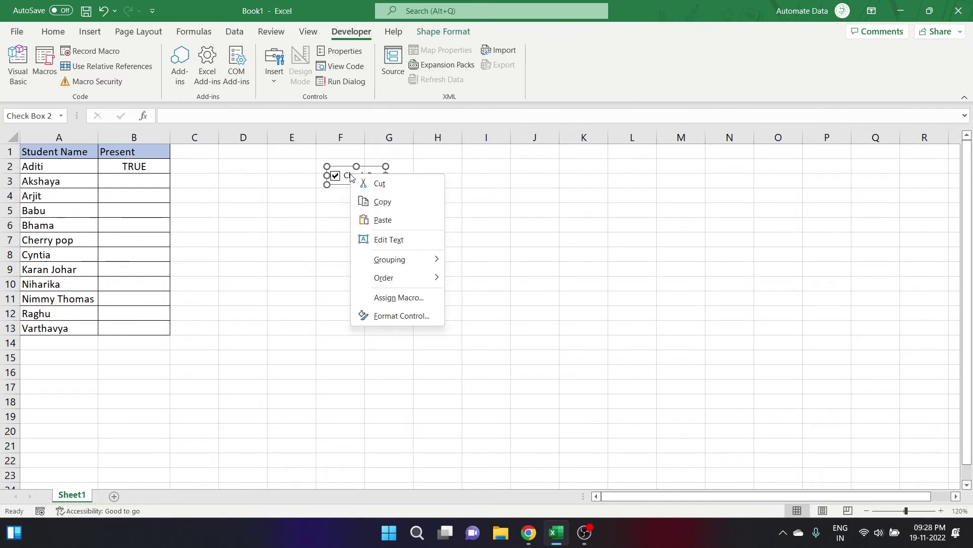
{"action": "left_click", "coordinate": [409, 316]}
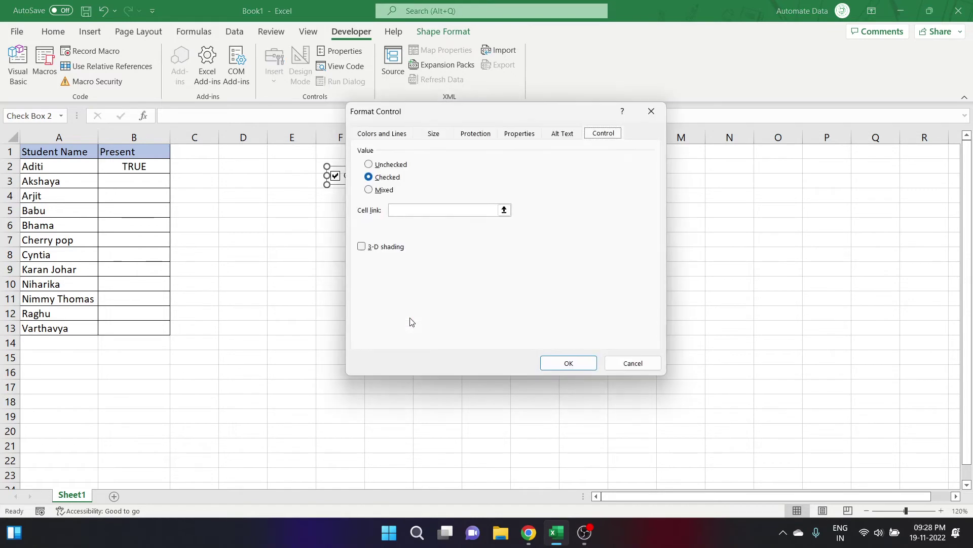
{"action": "left_click", "coordinate": [520, 135]}
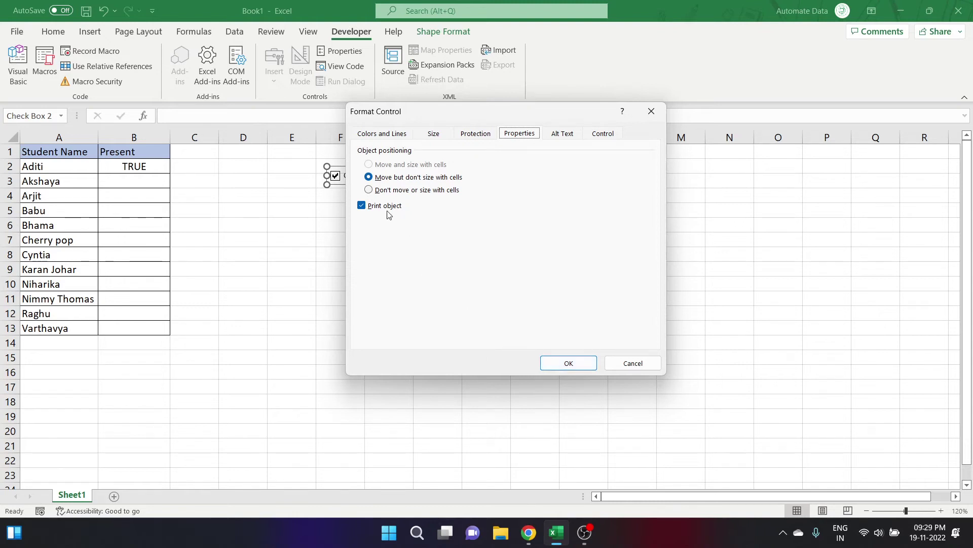
{"action": "left_click", "coordinate": [569, 364]}
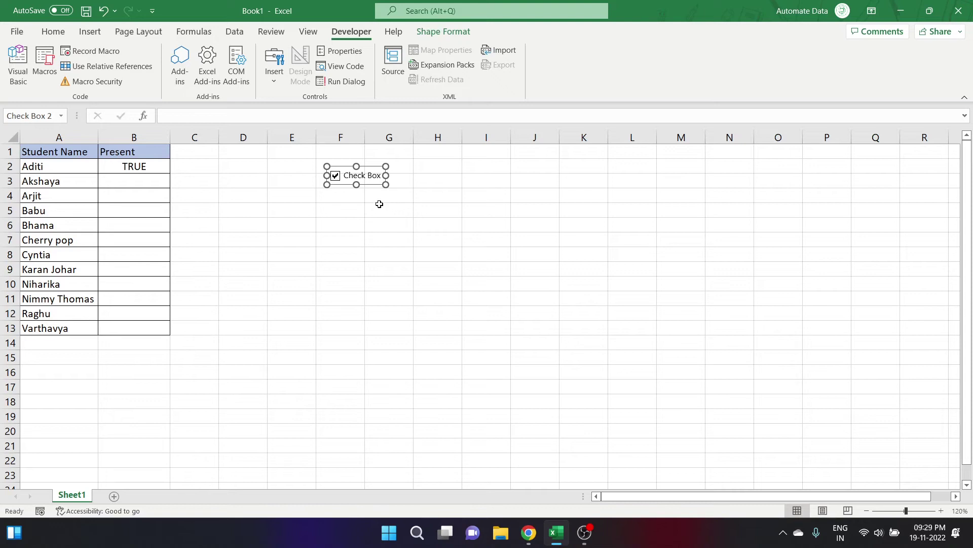
Enlarge the check box in columns F and G to about 1.57 cm high and 3.32 cm wide, and review its size settings
{"action": "left_click_drag", "start_coordinate": [386, 185], "coordinate": [423, 212]}
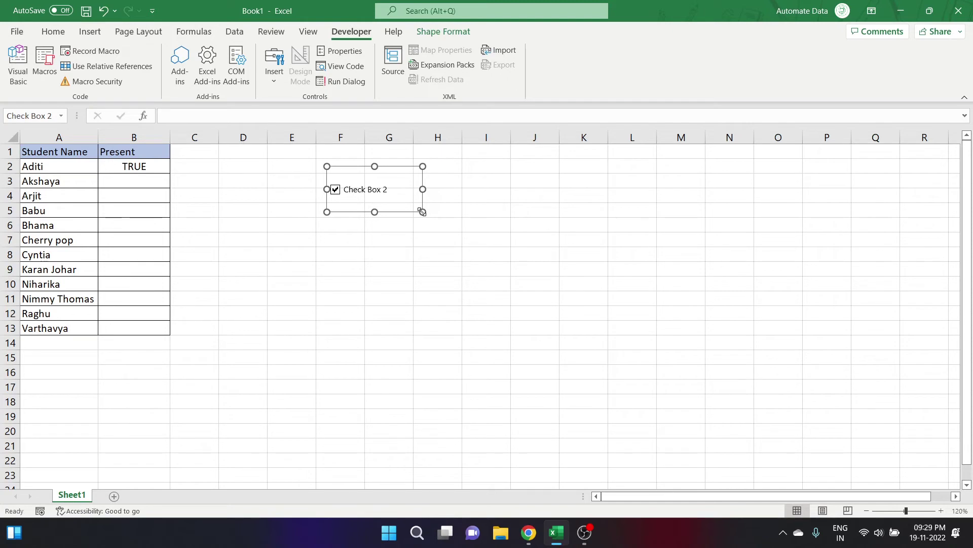
{"action": "right_click", "coordinate": [377, 197]}
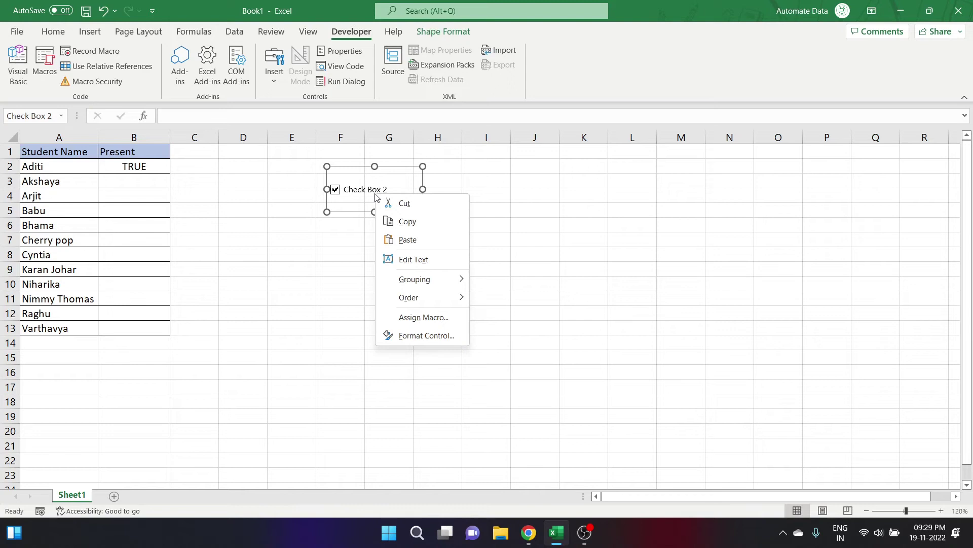
{"action": "left_click", "coordinate": [443, 340]}
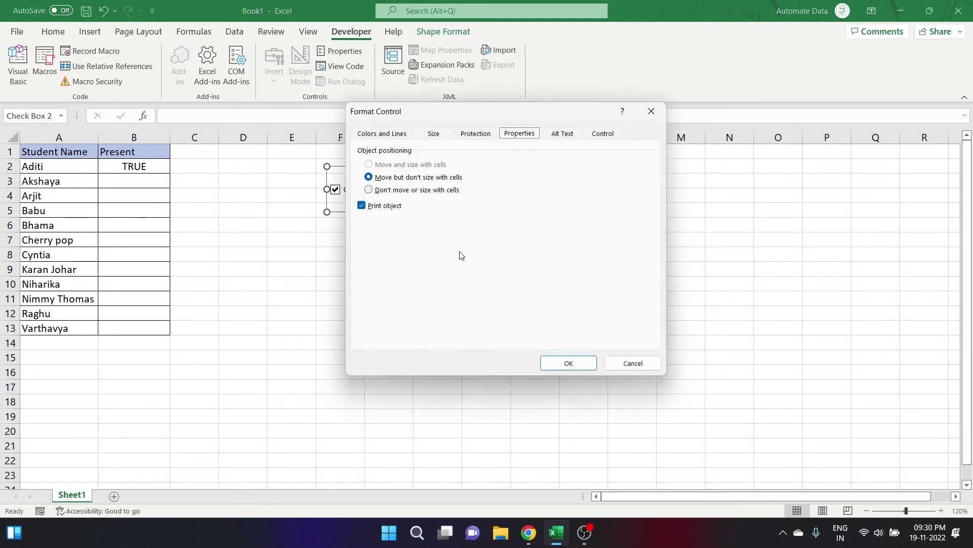
{"action": "left_click", "coordinate": [432, 138]}
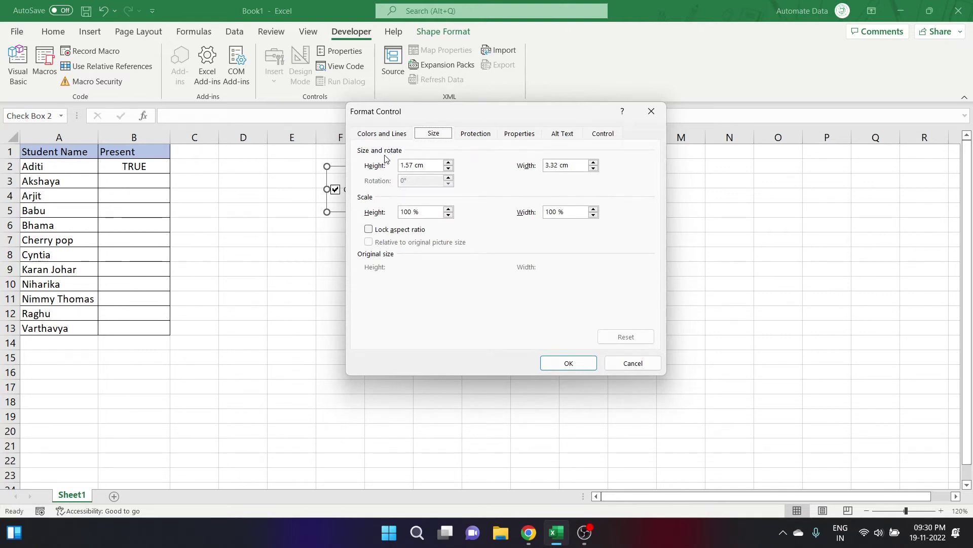
{"action": "left_click_drag", "start_coordinate": [424, 165], "coordinate": [413, 164]}
{"action": "left_click", "coordinate": [558, 165]}
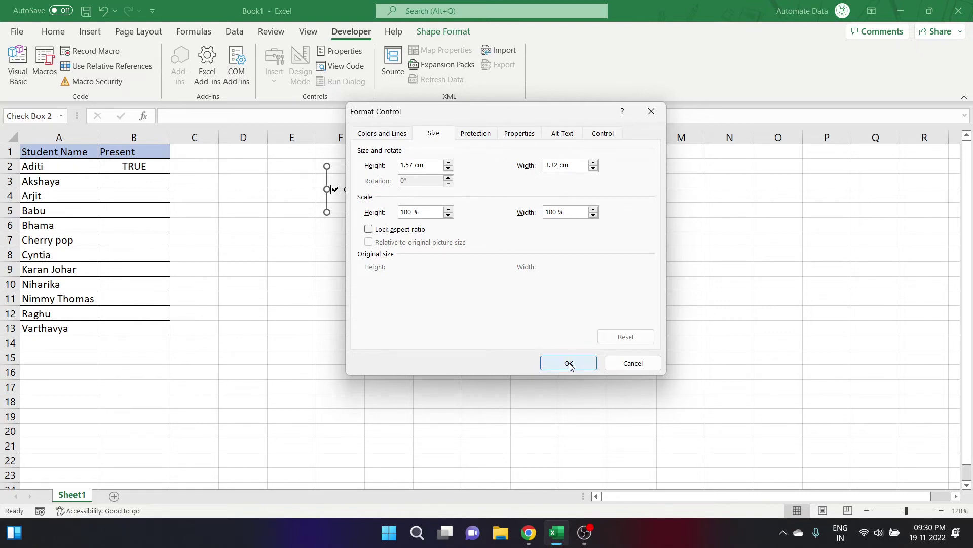
{"action": "left_click", "coordinate": [617, 366]}
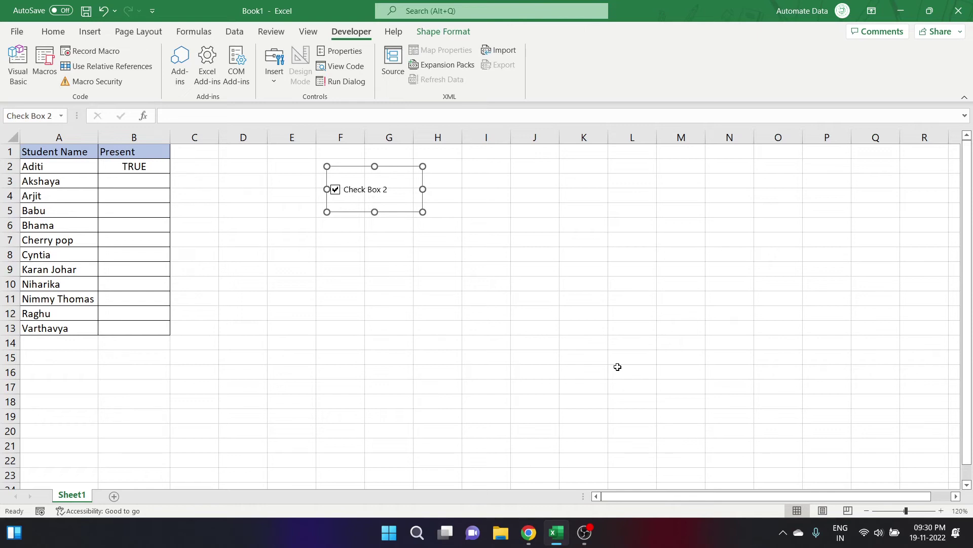
Try locking the aspect ratio in the check box's size settings, and discard the change
{"action": "right_click", "coordinate": [364, 191]}
{"action": "left_click", "coordinate": [426, 330]}
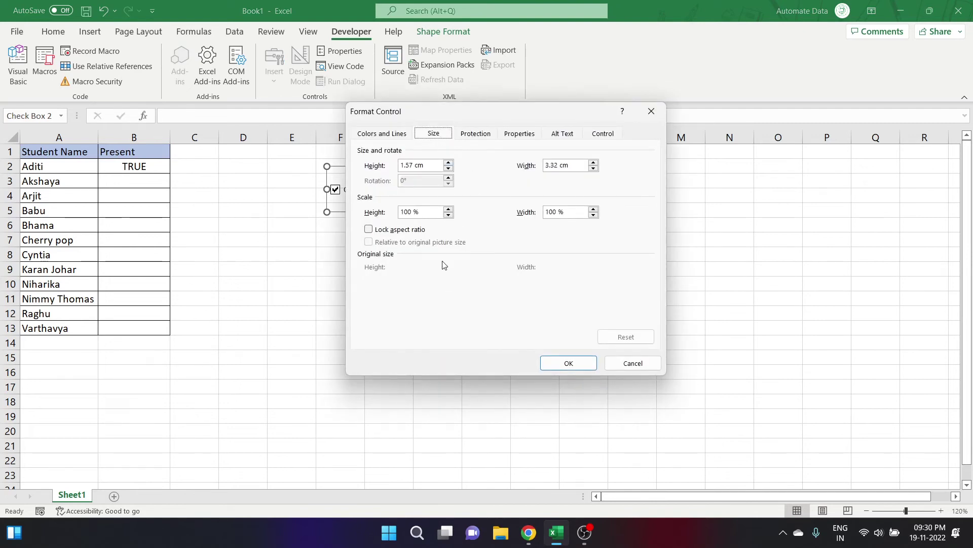
{"action": "left_click", "coordinate": [369, 231]}
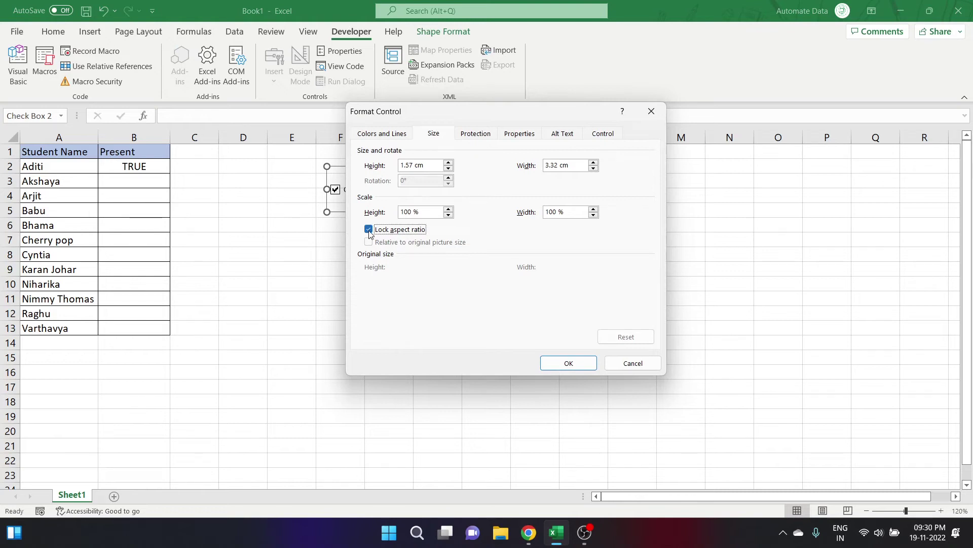
{"action": "left_click_drag", "start_coordinate": [427, 166], "coordinate": [394, 166]}
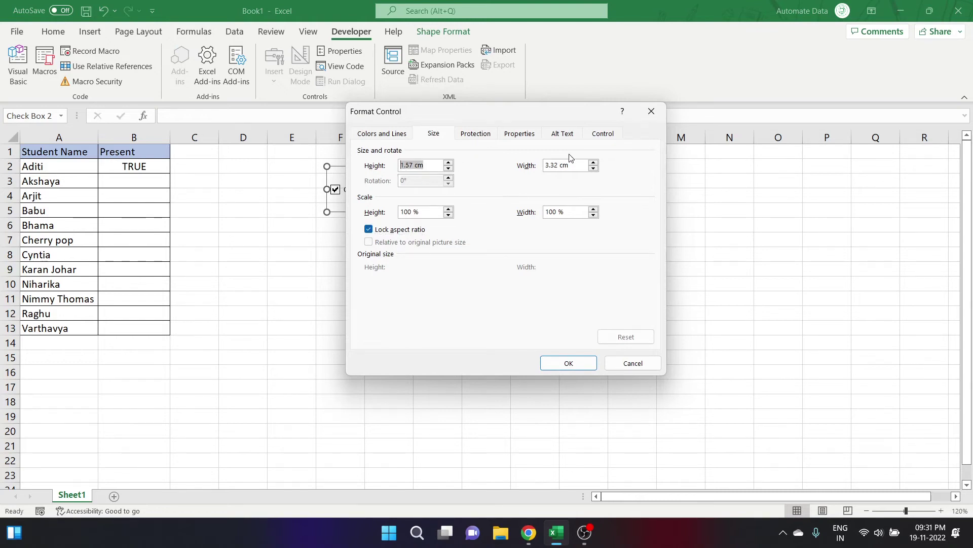
{"action": "left_click_drag", "start_coordinate": [570, 165], "coordinate": [543, 165]}
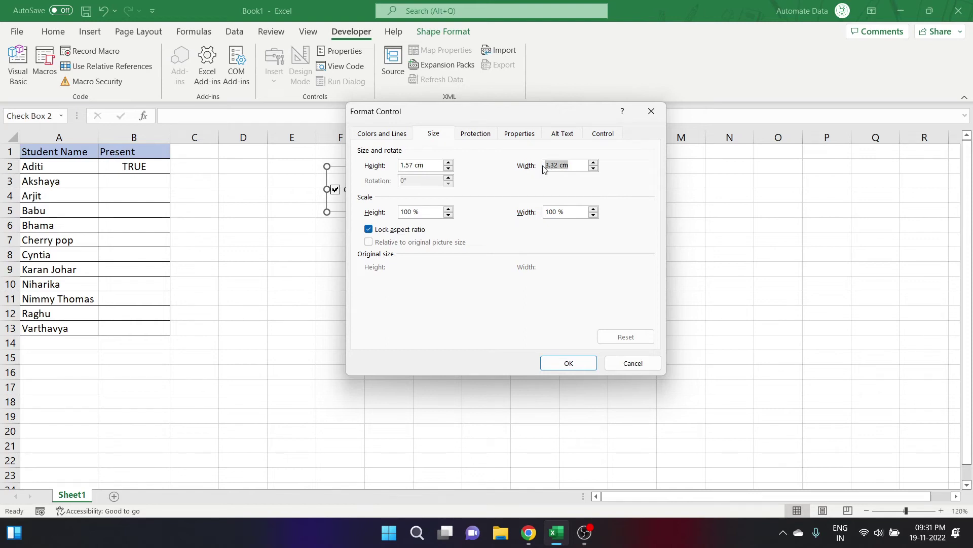
{"action": "left_click", "coordinate": [631, 364]}
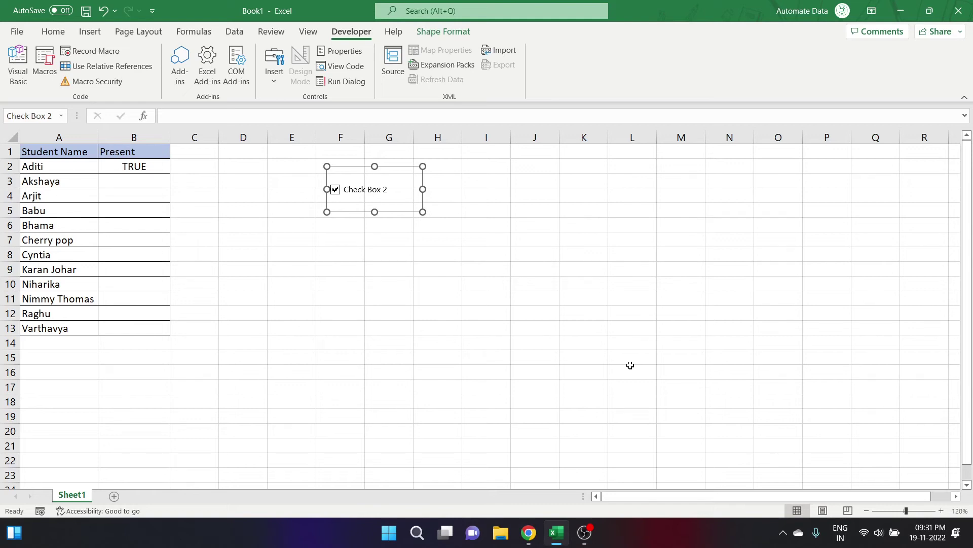
Copy the check box in columns F and G, paste it at cell L4, and deselect the copy
{"action": "right_click", "coordinate": [382, 197]}
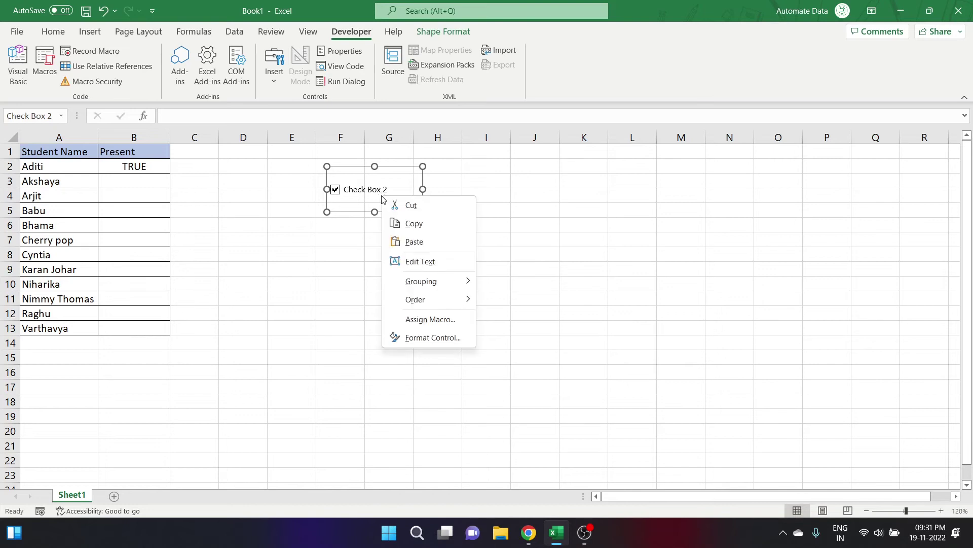
{"action": "left_click", "coordinate": [409, 219]}
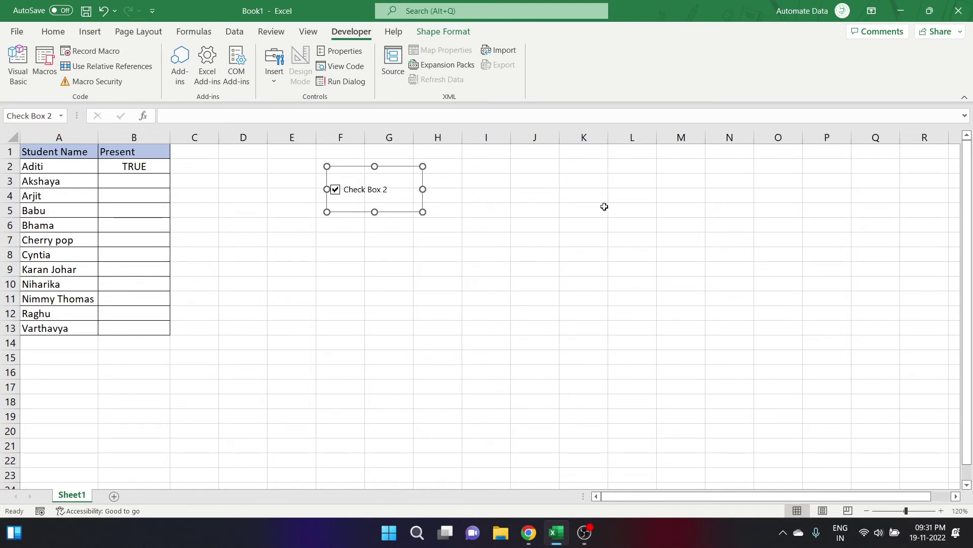
{"action": "left_click", "coordinate": [622, 199]}
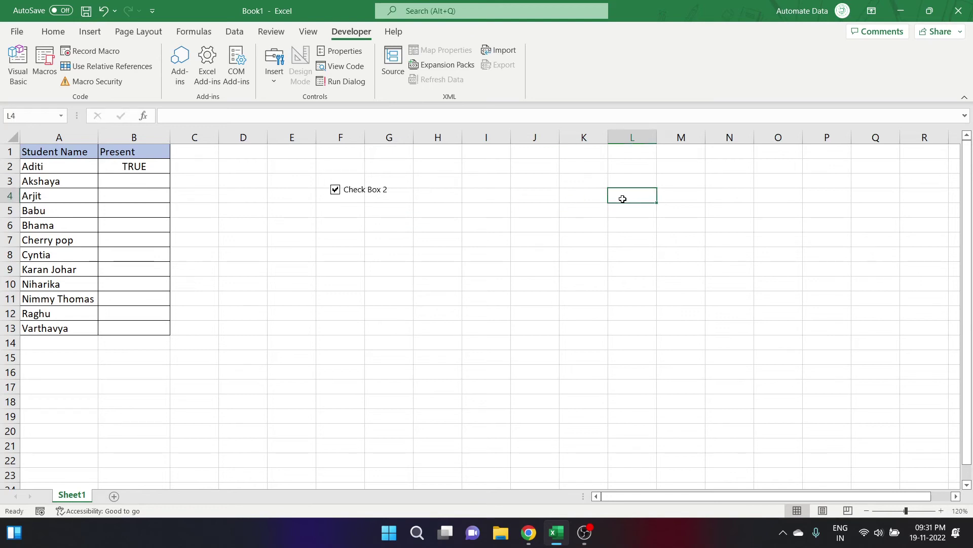
{"action": "right_click", "coordinate": [622, 199]}
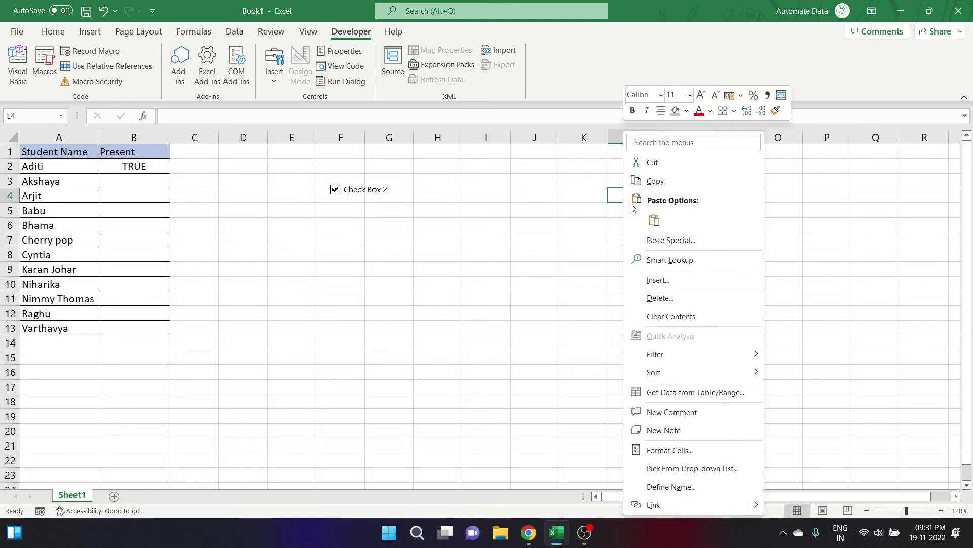
{"action": "left_click", "coordinate": [654, 220]}
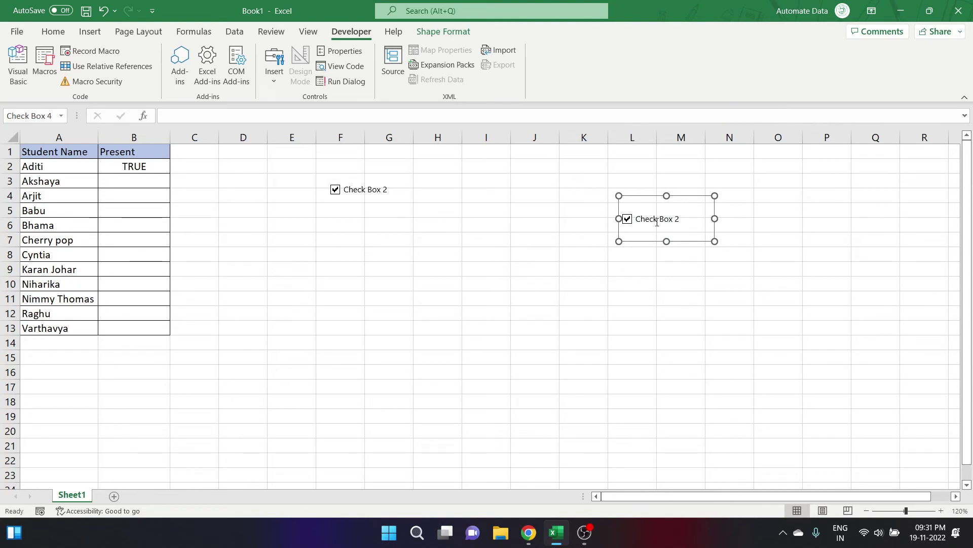
{"action": "left_click", "coordinate": [400, 237]}
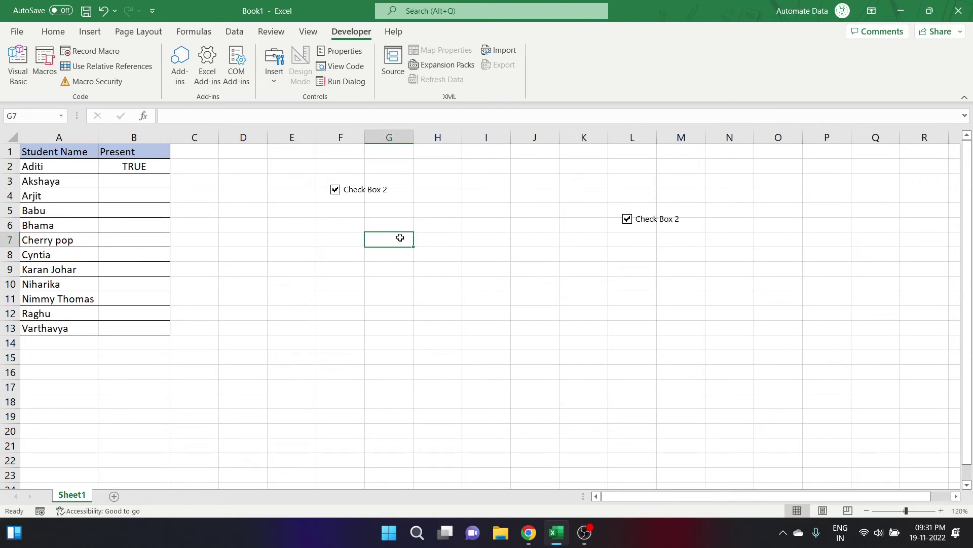
Duplicate the check box from columns F and G to column J near row 13, and deselect the duplicate
{"action": "left_click", "coordinate": [366, 191]}
{"action": "left_click", "coordinate": [369, 199]}
{"action": "right_click", "coordinate": [370, 200]}
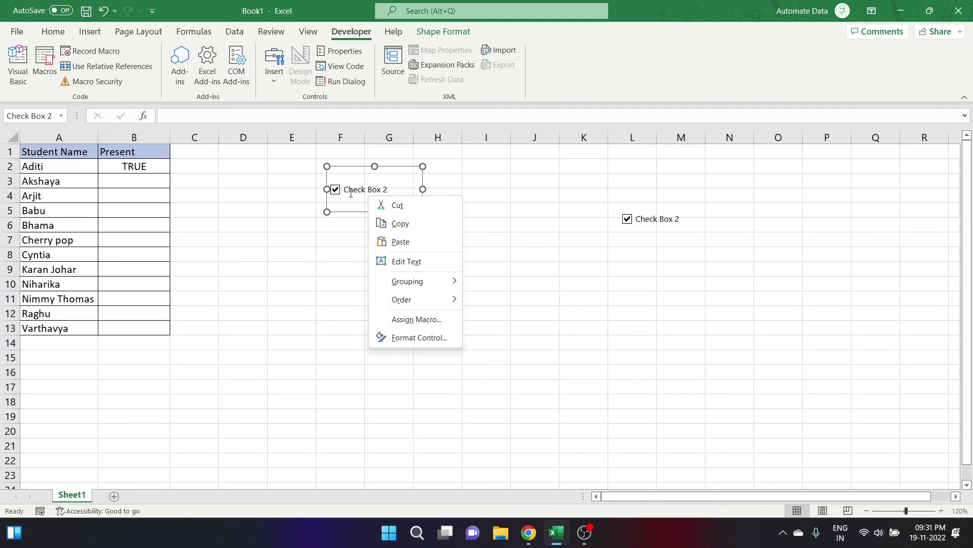
{"action": "left_click", "coordinate": [353, 203]}
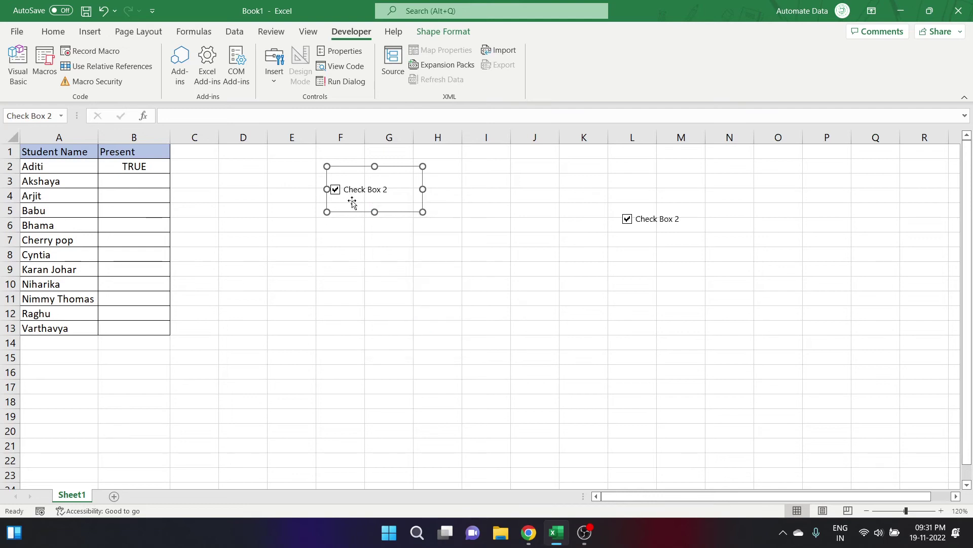
{"action": "left_click_drag", "start_coordinate": [353, 203], "coordinate": [538, 341]}
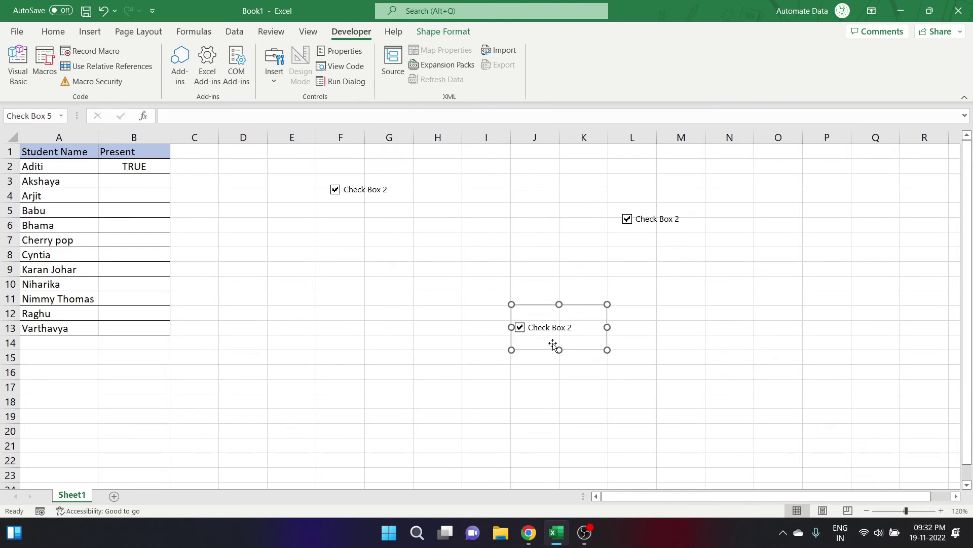
{"action": "left_click", "coordinate": [623, 312]}
Fill cell J13 with its check box down through J22, and deselect the filled range
{"action": "key", "text": "ctrl+z"}
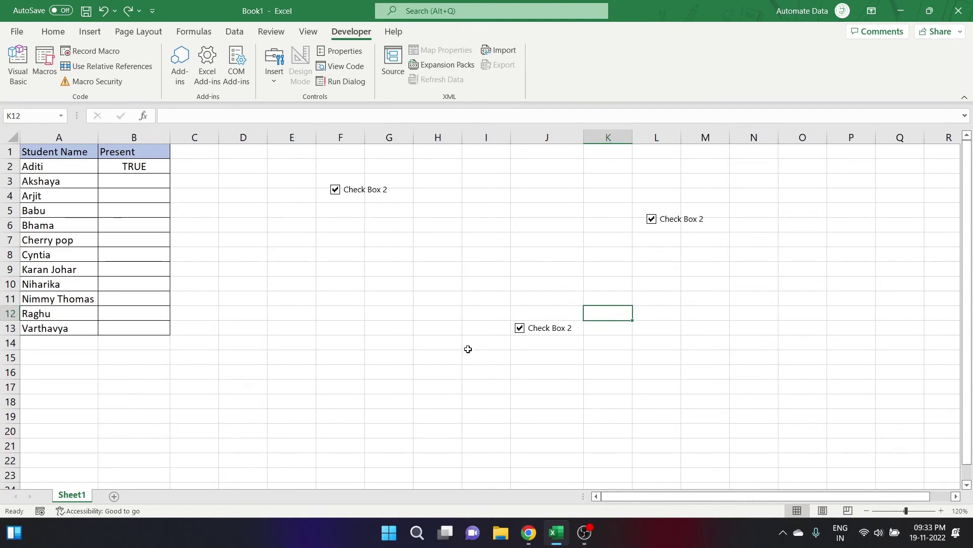
{"action": "left_click", "coordinate": [478, 328]}
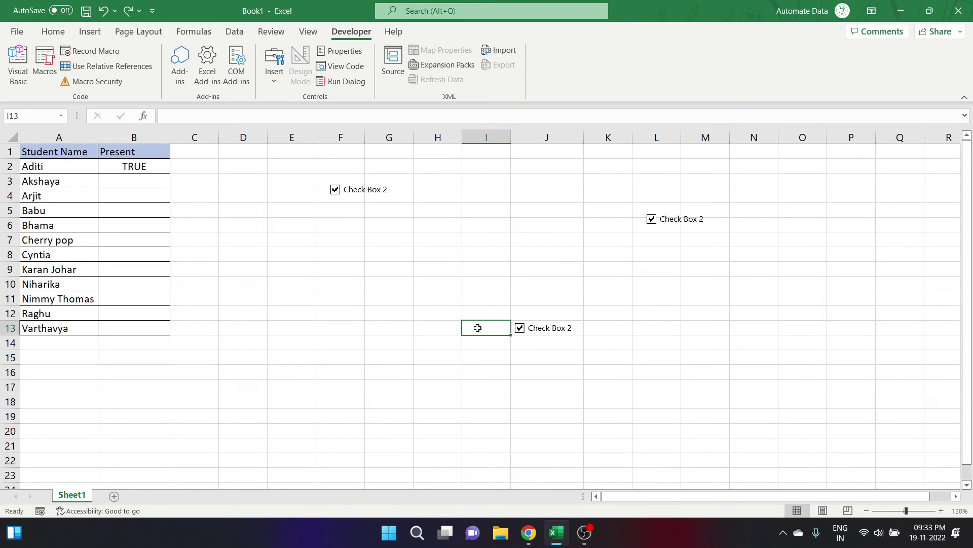
{"action": "key", "text": "Right"}
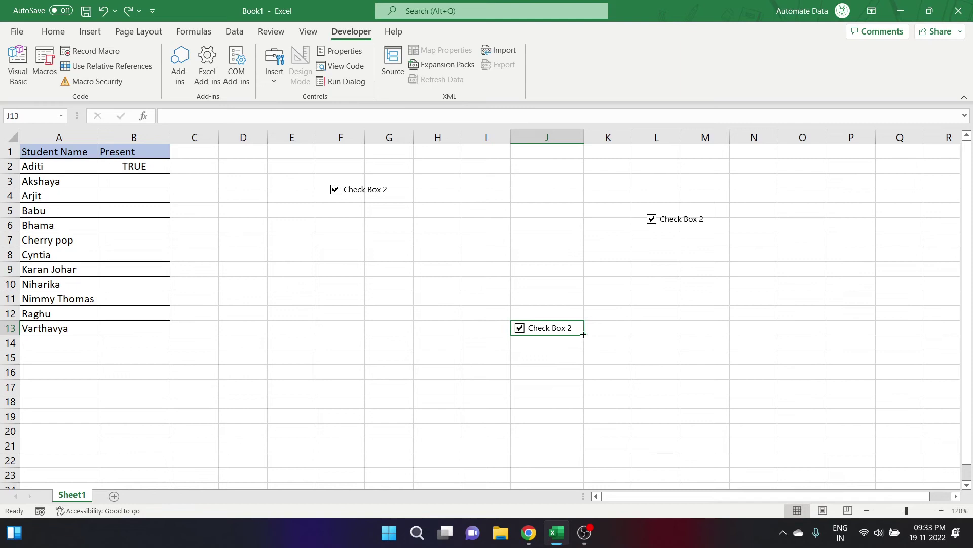
{"action": "left_click_drag", "start_coordinate": [583, 335], "coordinate": [583, 463]}
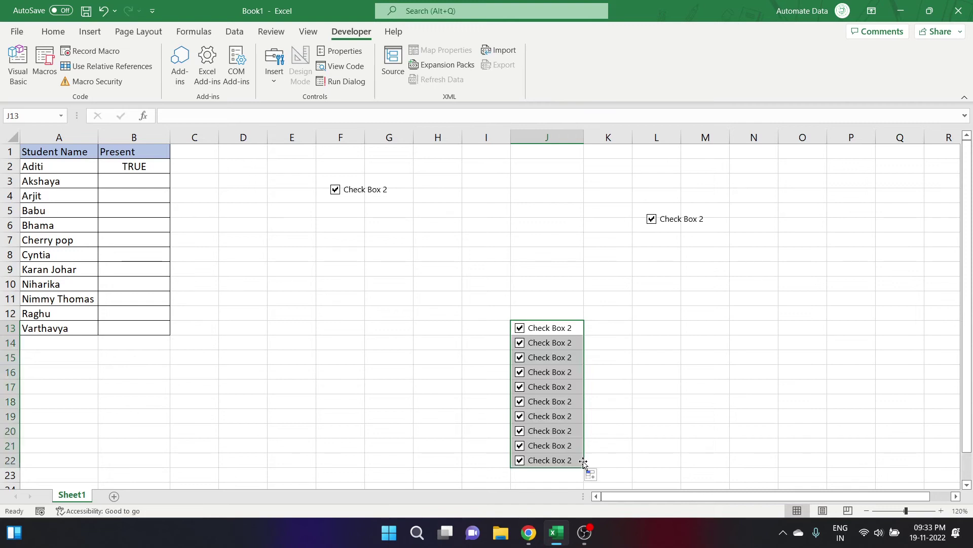
{"action": "left_click", "coordinate": [631, 407]}
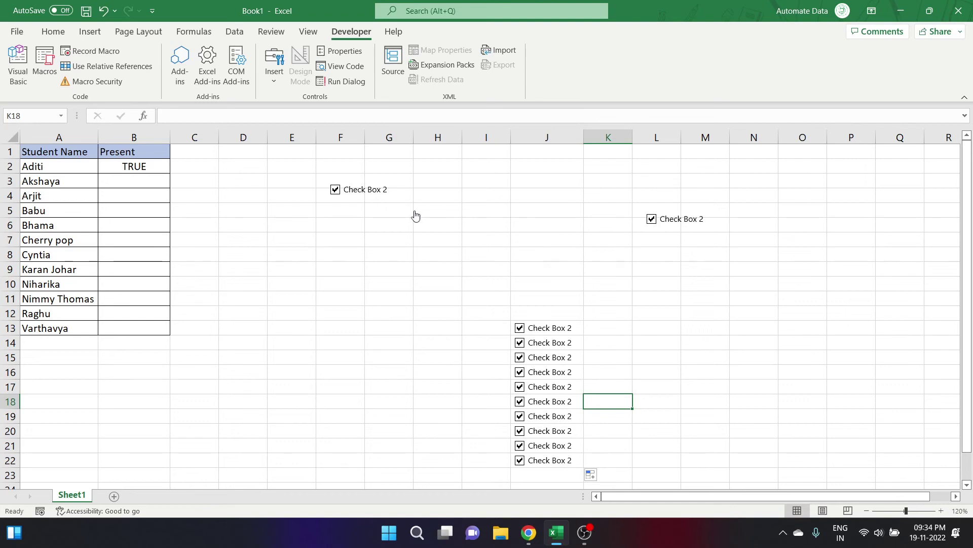
Change the caption of the check box in columns F and G to "Present"
{"action": "right_click", "coordinate": [372, 188]}
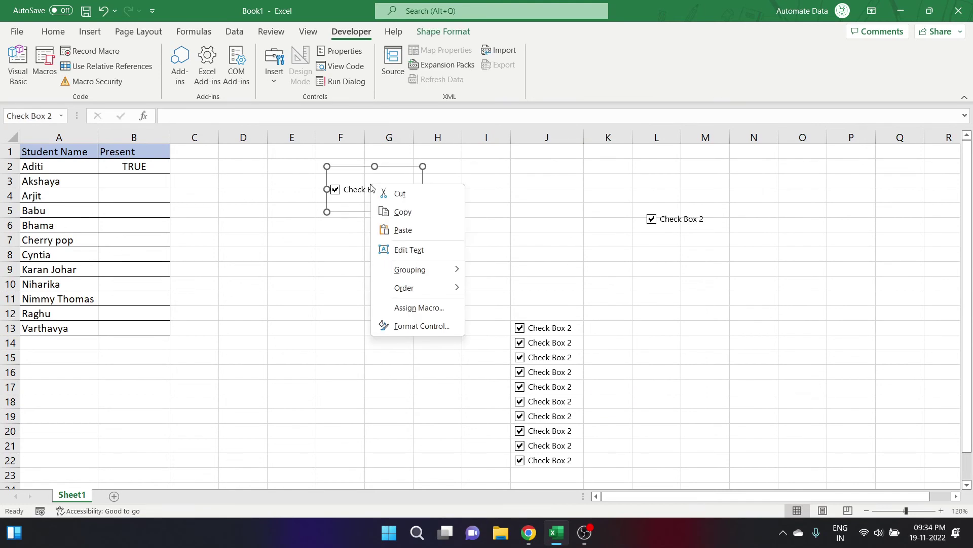
{"action": "left_click", "coordinate": [409, 249]}
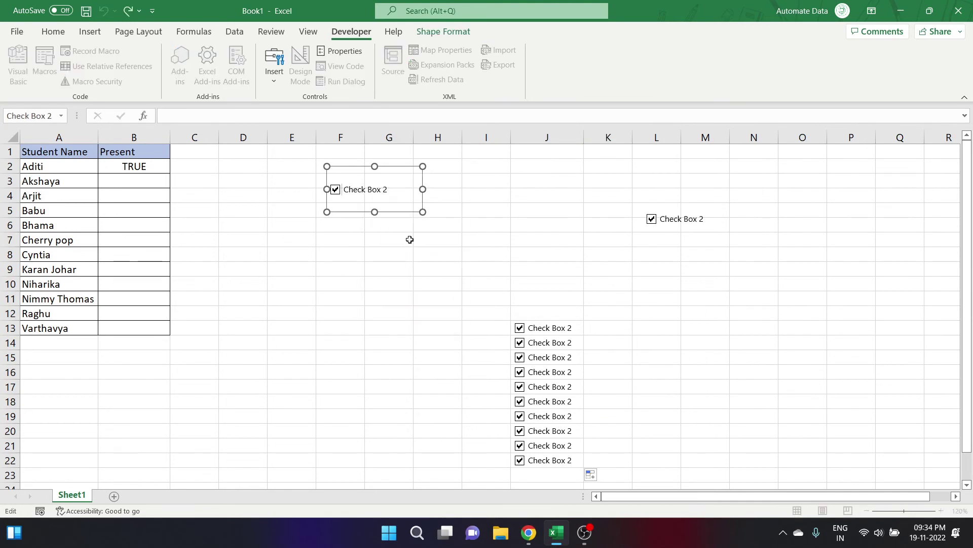
{"action": "left_click_drag", "start_coordinate": [348, 190], "coordinate": [386, 193]}
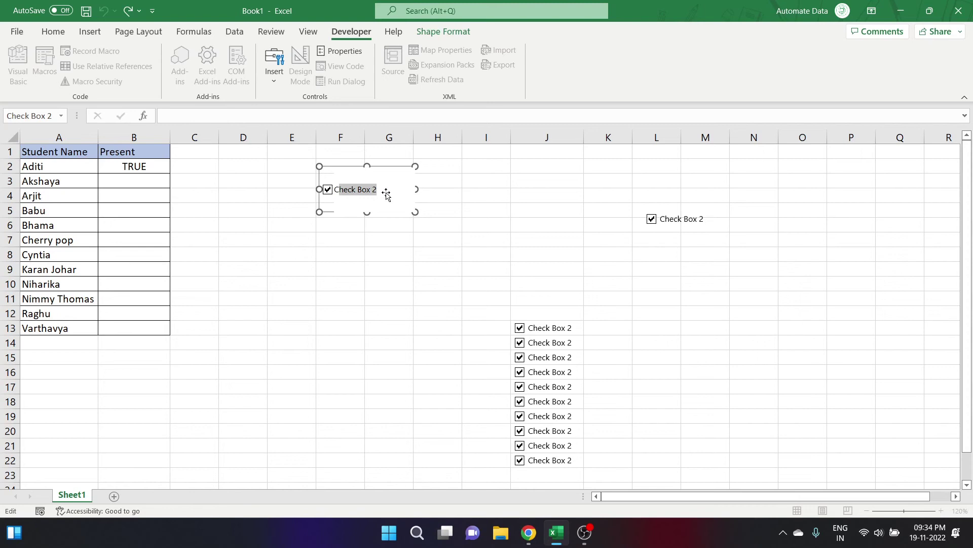
{"action": "key", "text": "BackSpace"}
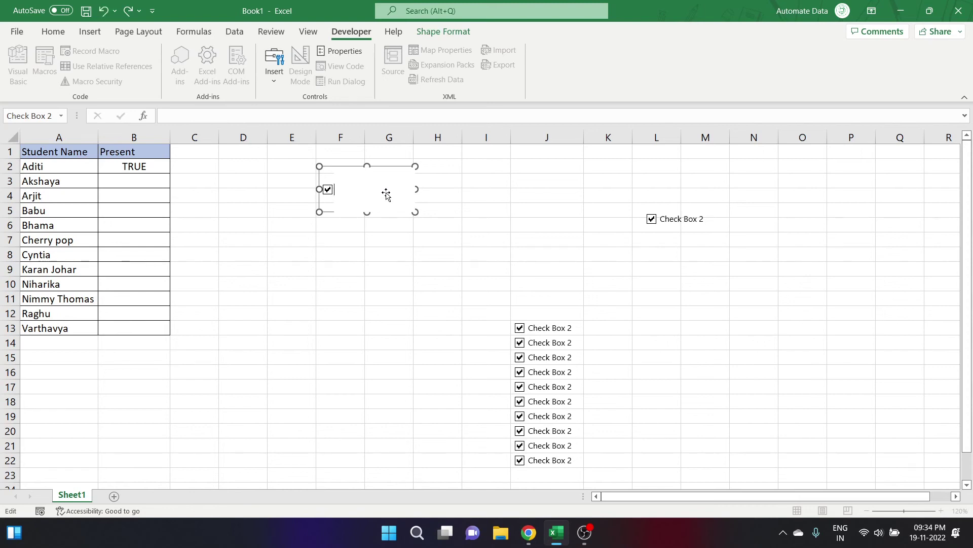
{"action": "key", "text": "Caps_Lock"}
{"action": "type", "text": "P"}
{"action": "key", "text": "Caps_Lock"}
{"action": "type", "text": "resent"}
{"action": "left_click", "coordinate": [506, 223]}
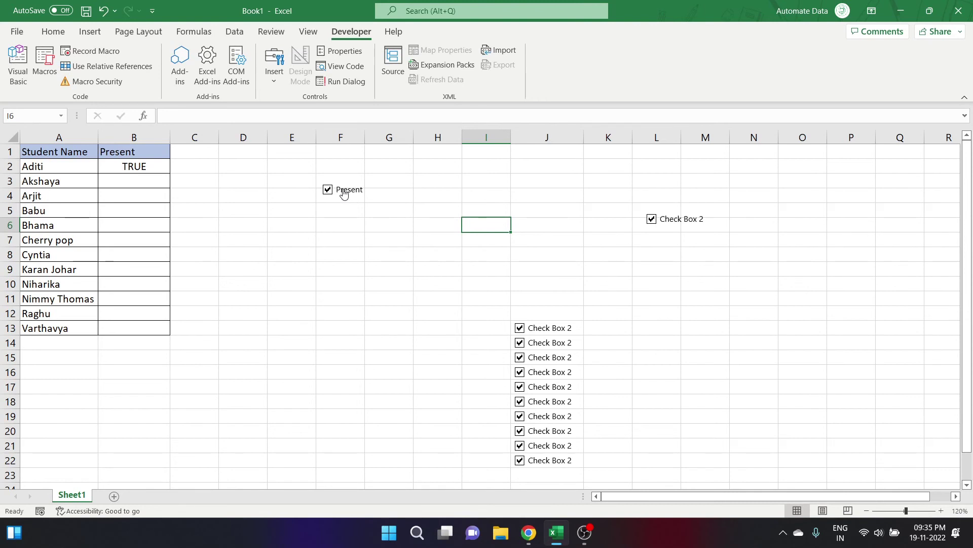
Rename the check box object in columns L and M as nameOfCheckbox, leaving its caption as it is
{"action": "right_click", "coordinate": [690, 217]}
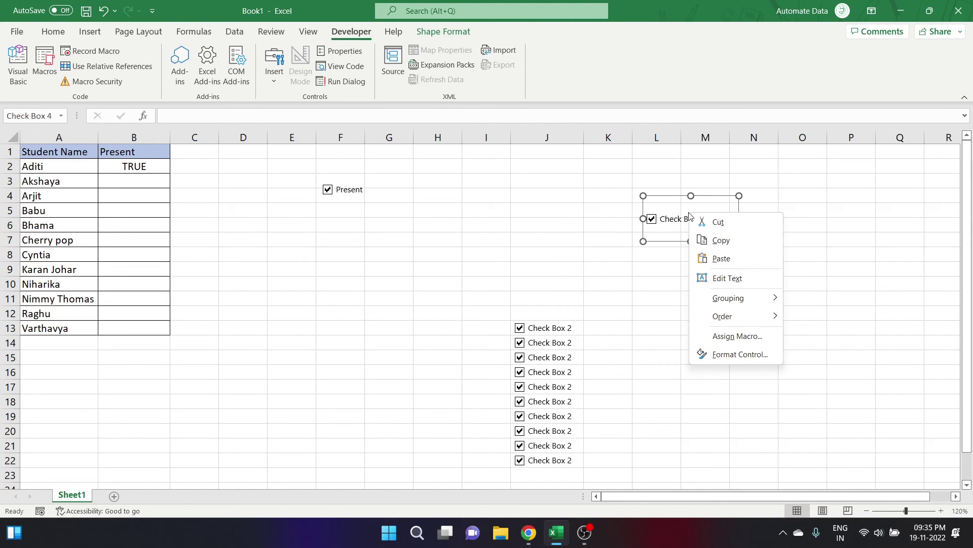
{"action": "left_click", "coordinate": [37, 116]}
{"action": "left_click", "coordinate": [38, 117]}
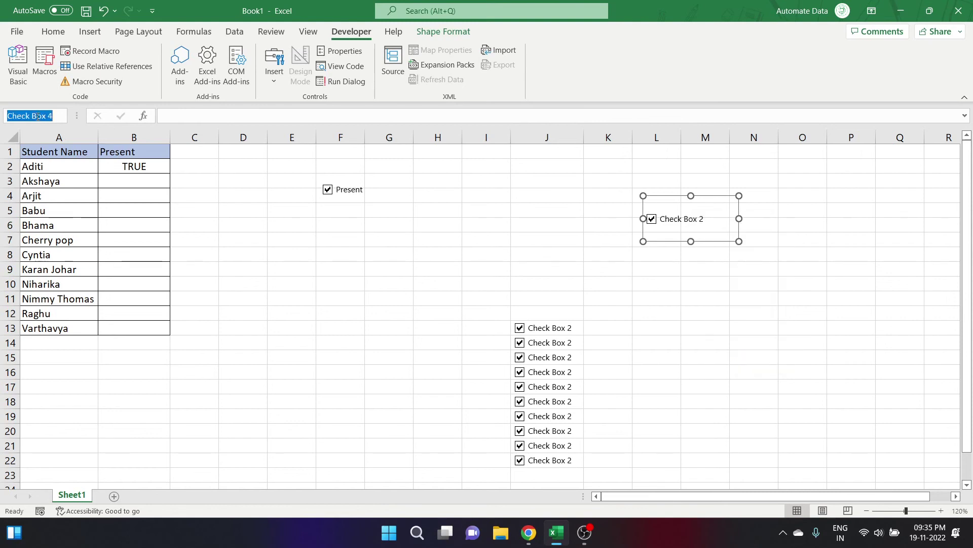
{"action": "type", "text": "name"}
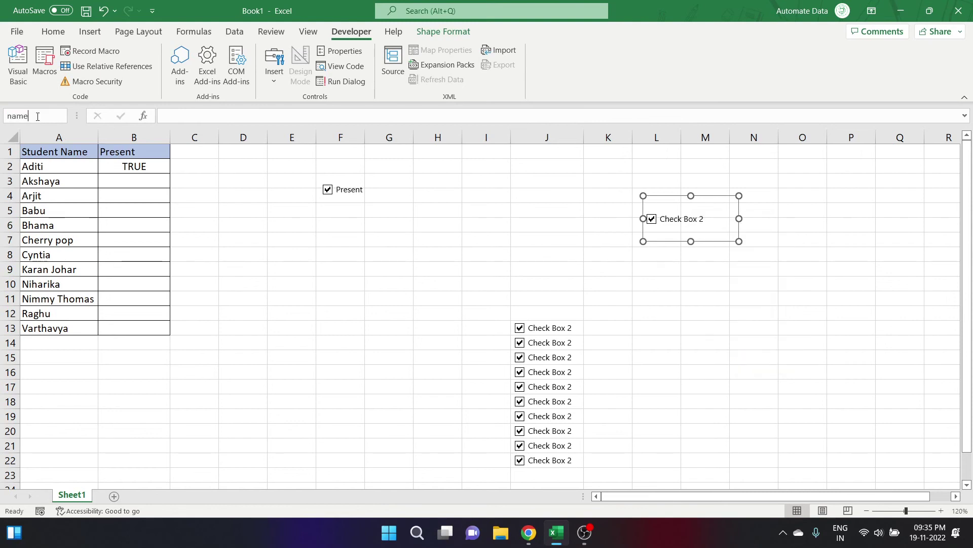
{"action": "key", "text": "Caps_Lock"}
{"action": "type", "text": "O"}
{"action": "key", "text": "Caps_Lock"}
{"action": "type", "text": "fCh"}
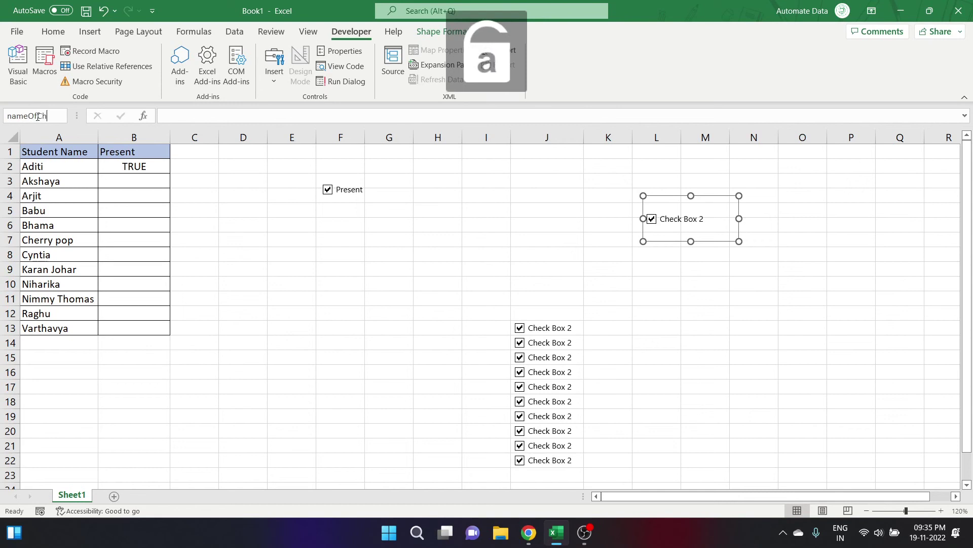
{"action": "type", "text": "eckbox"}
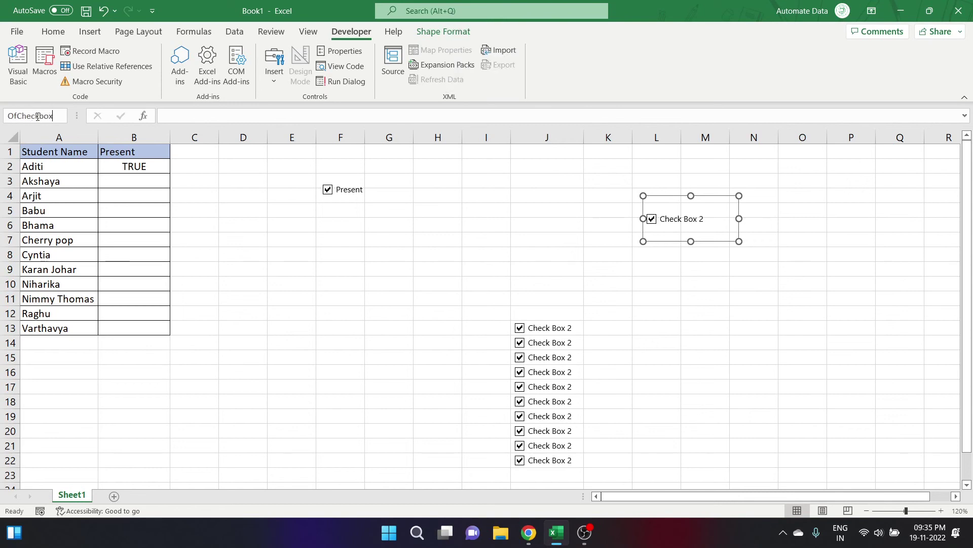
{"action": "key", "text": "Return"}
Set the "Present" check box's object positioning to "Don't move or size with cells", keep Print object enabled, and deselect it
{"action": "right_click", "coordinate": [353, 188]}
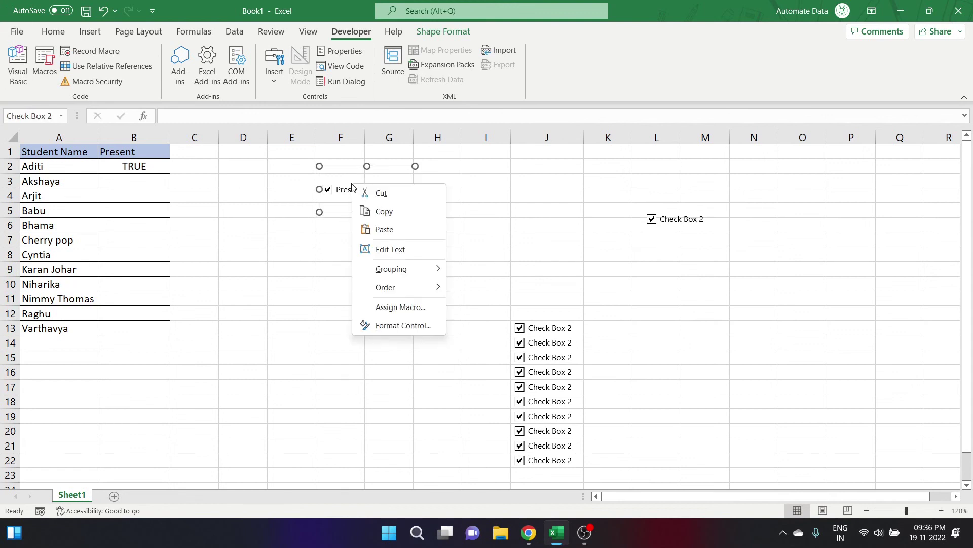
{"action": "left_click", "coordinate": [419, 325]}
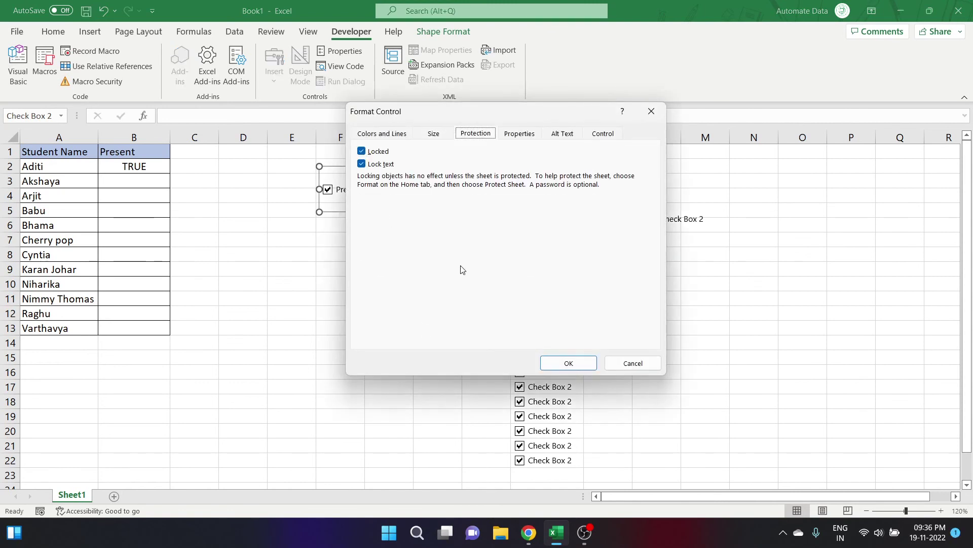
{"action": "left_click", "coordinate": [510, 134]}
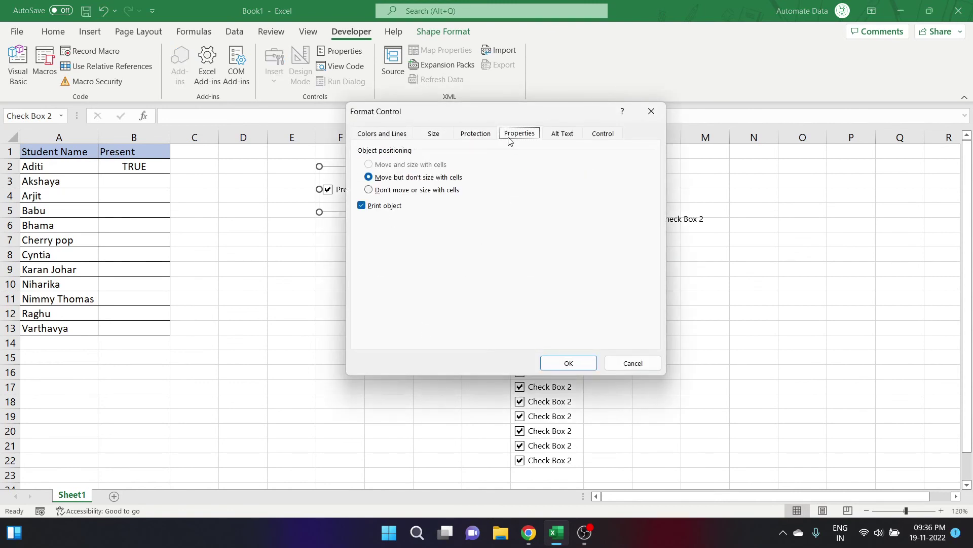
{"action": "left_click", "coordinate": [394, 206]}
{"action": "left_click", "coordinate": [391, 202]}
{"action": "left_click", "coordinate": [370, 191]}
{"action": "left_click", "coordinate": [567, 363]}
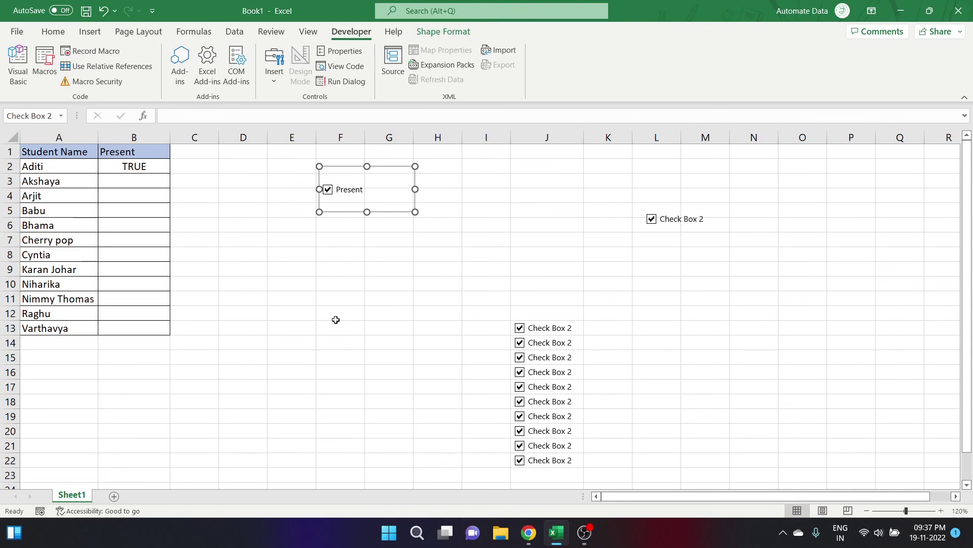
{"action": "key", "text": "Escape"}
Use the Selection pane to hide and reshow the nameOfCheckbox object, and to hide and reshow all check boxes
{"action": "key", "text": "alt+F10"}
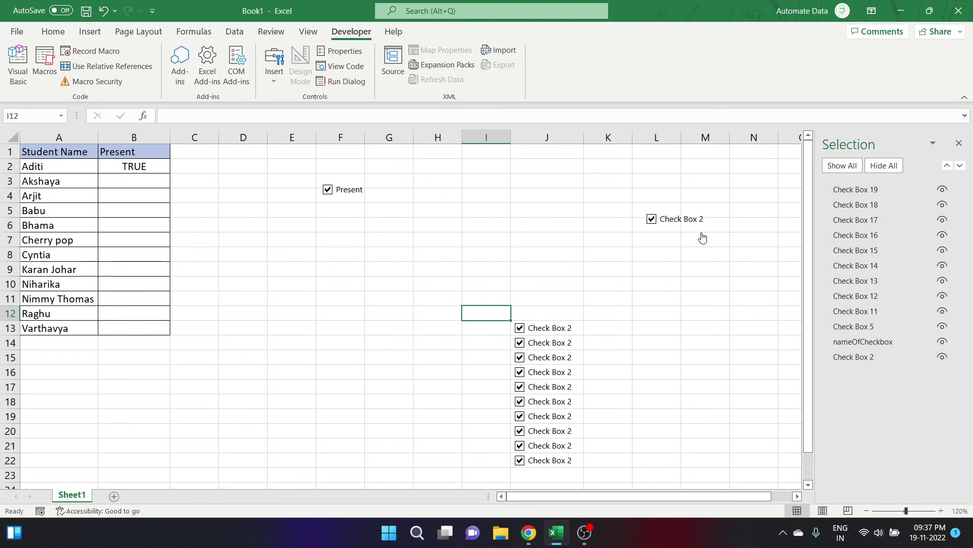
{"action": "left_click", "coordinate": [943, 343]}
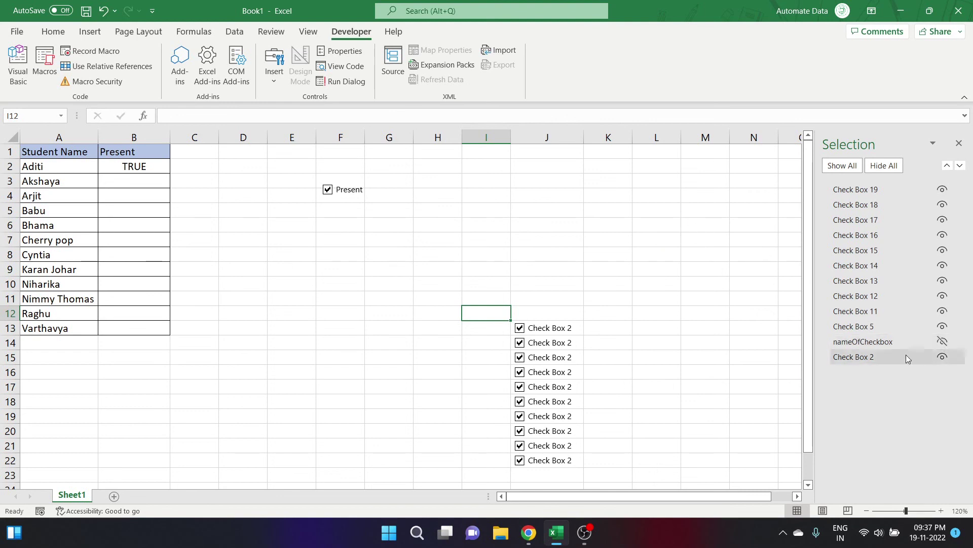
{"action": "left_click", "coordinate": [942, 342]}
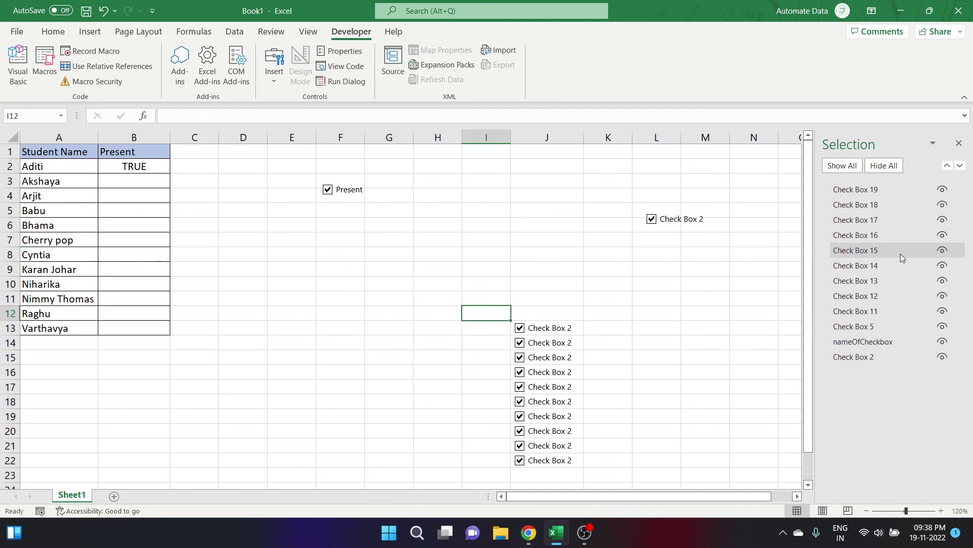
{"action": "left_click", "coordinate": [885, 166]}
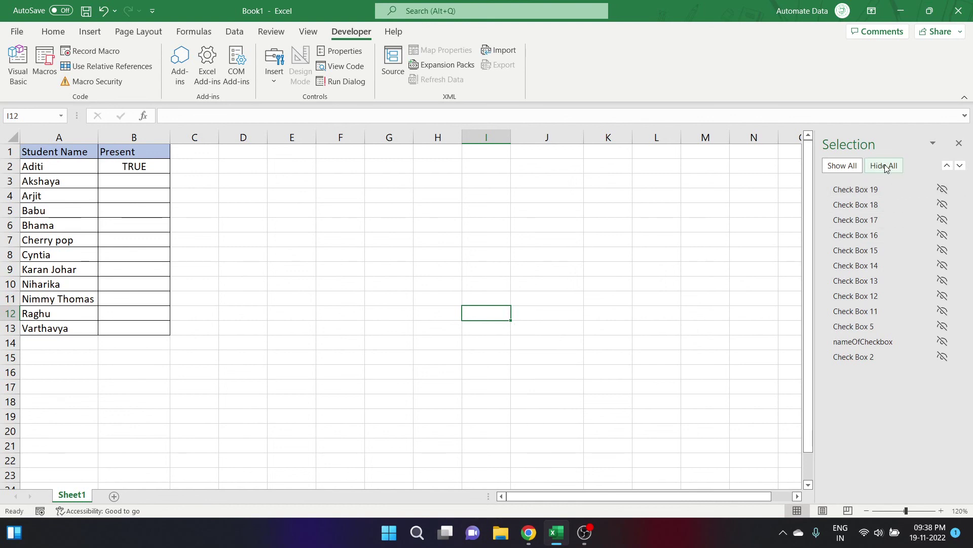
{"action": "left_click", "coordinate": [844, 166]}
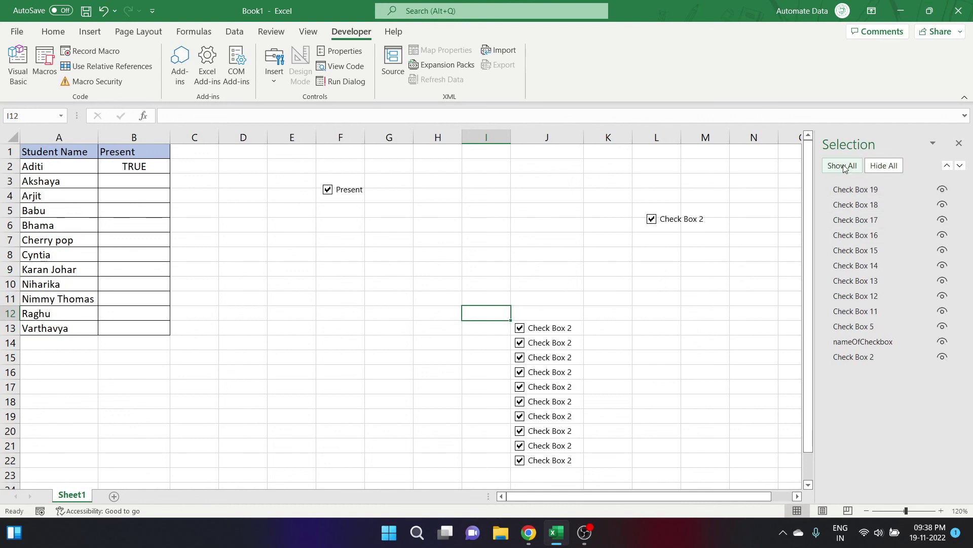